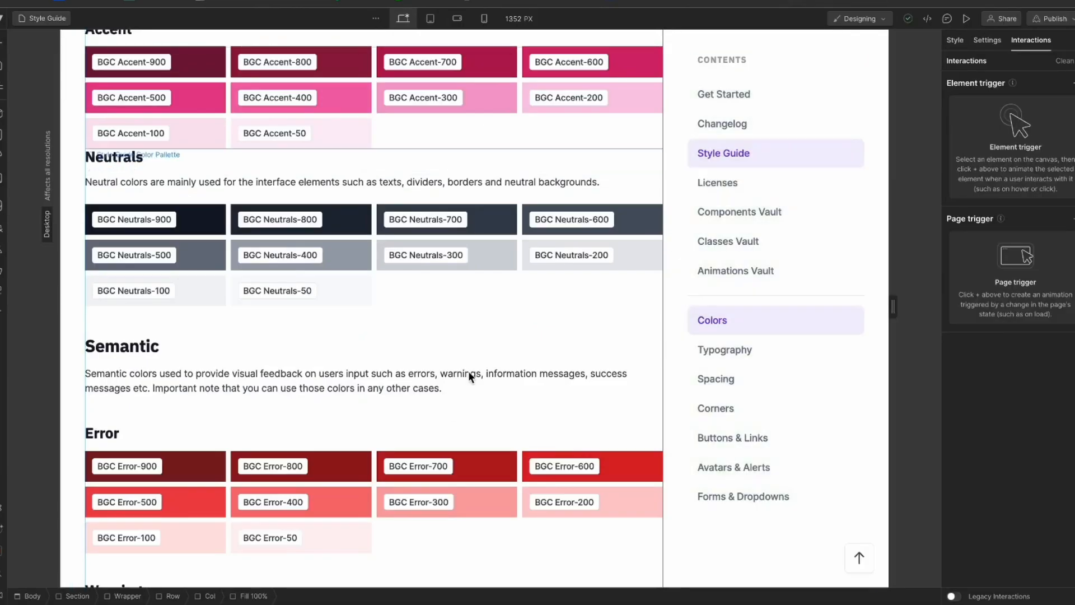
- Replace the class of the single Primary-900 swatch in the first Primary group with a new class BGC Blue
scroll(468, 370, down, 5)
scroll(449, 405, down, 4)
scroll(448, 408, up, 15)
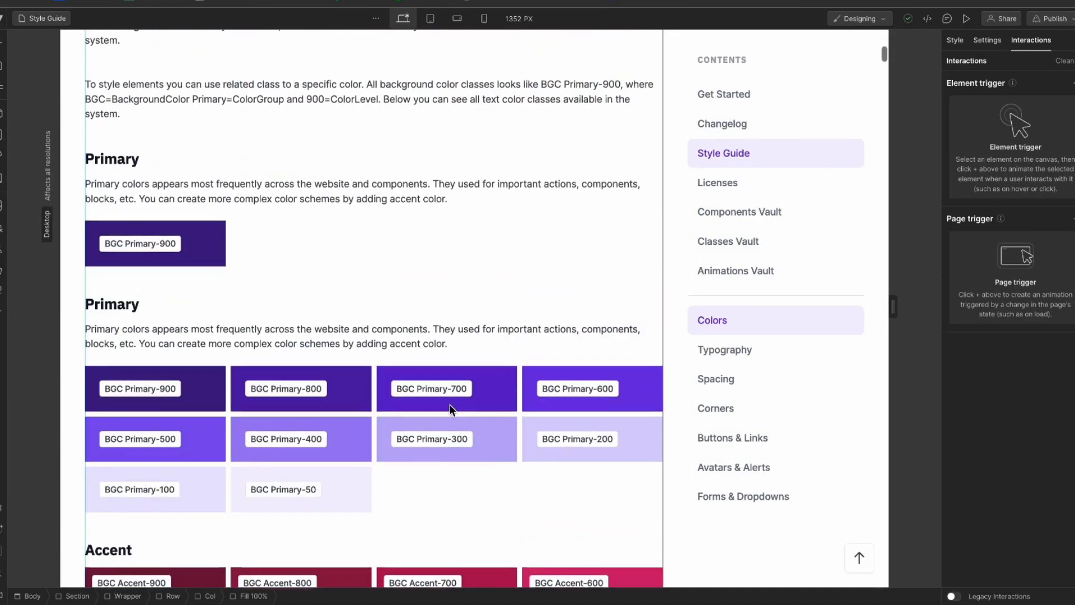
click(162, 322)
key(z)
key(s)
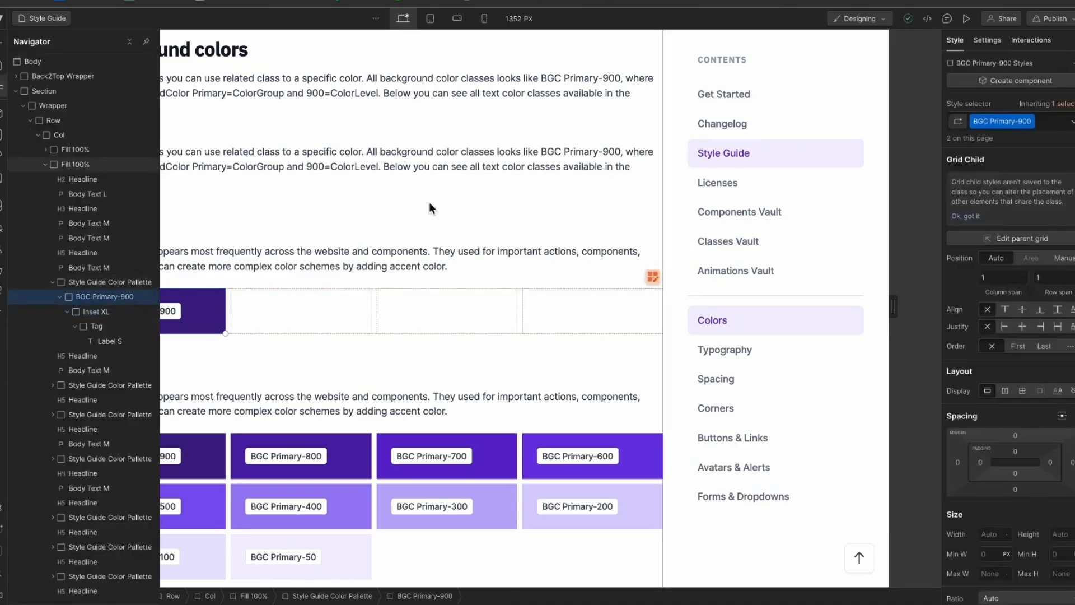
click(1042, 122)
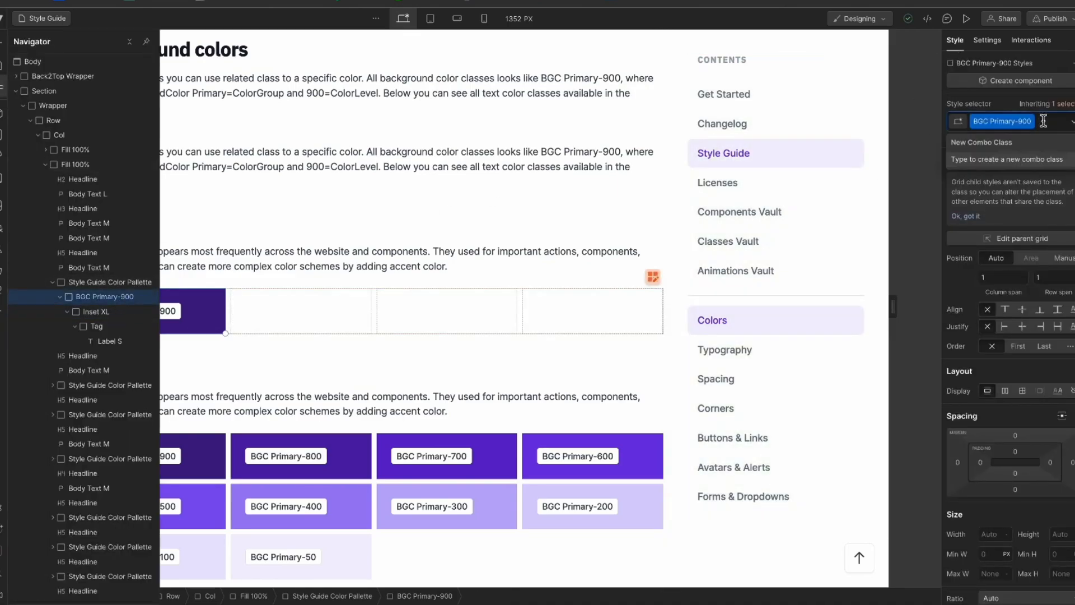
key(BackSpace)
text(BGC Blue)
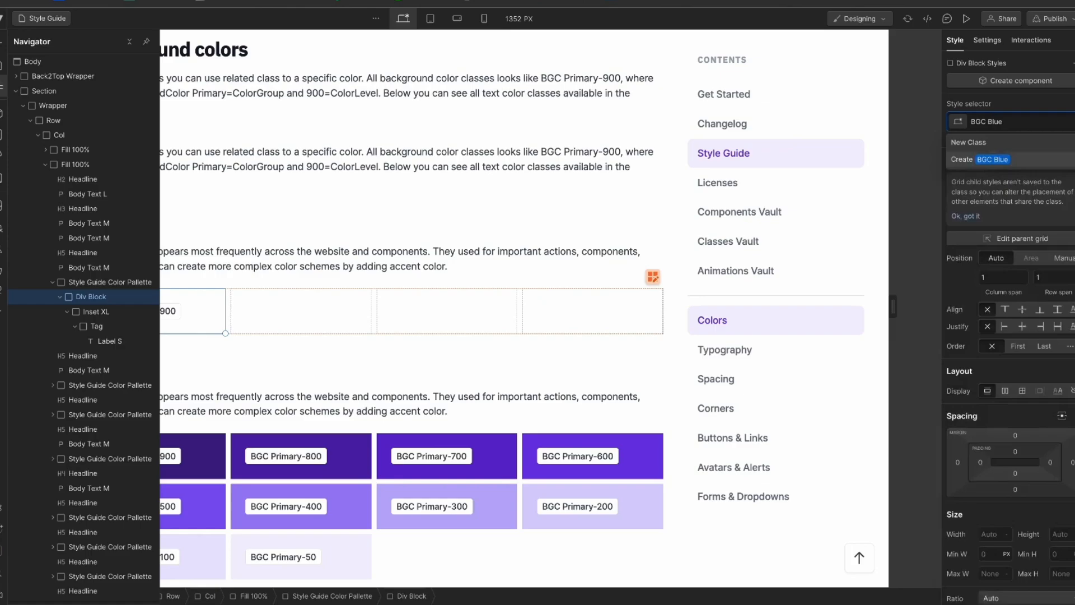
key(Return)
- Set the BGC Blue background to the Blue variable and add three copies of the swatch beside it
scroll(1008, 392, down, 5)
click(984, 564)
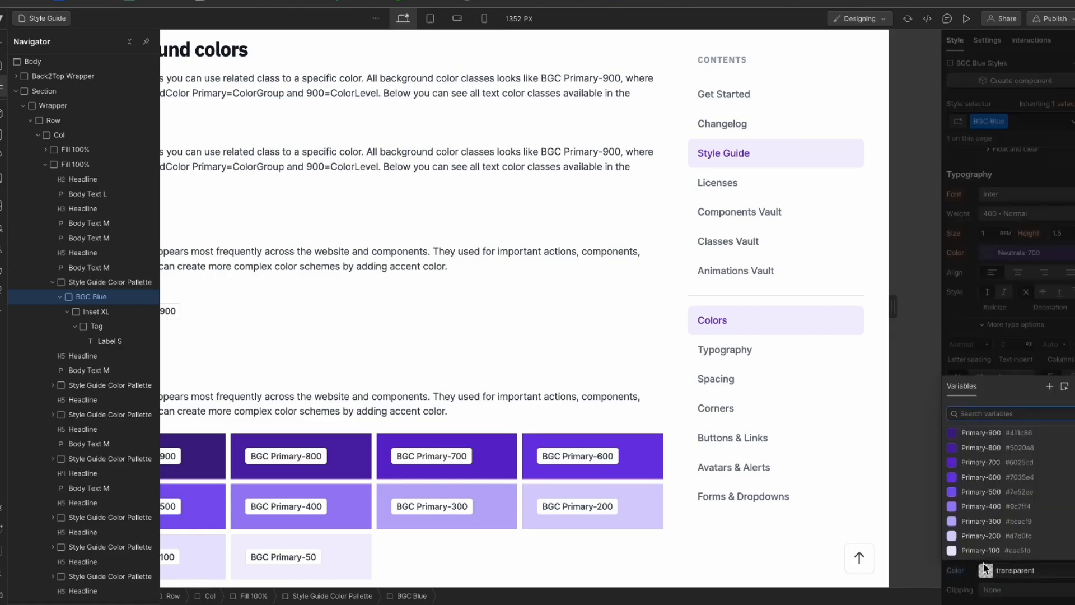
text(blue)
key(Return)
key(super+v)
key(super+v)
key(super+v)
- Change the first swatch's label to its class name, BGC Blue
double_click(174, 310)
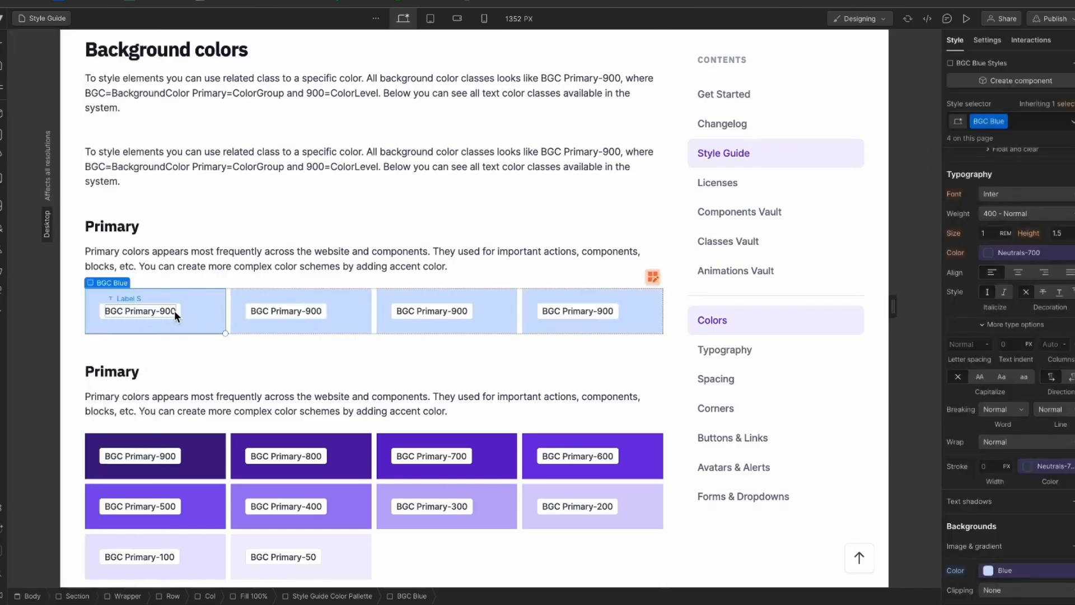
click(186, 297)
key(Up)
double_click(984, 120)
key(super+c)
double_click(163, 311)
key(super+v)
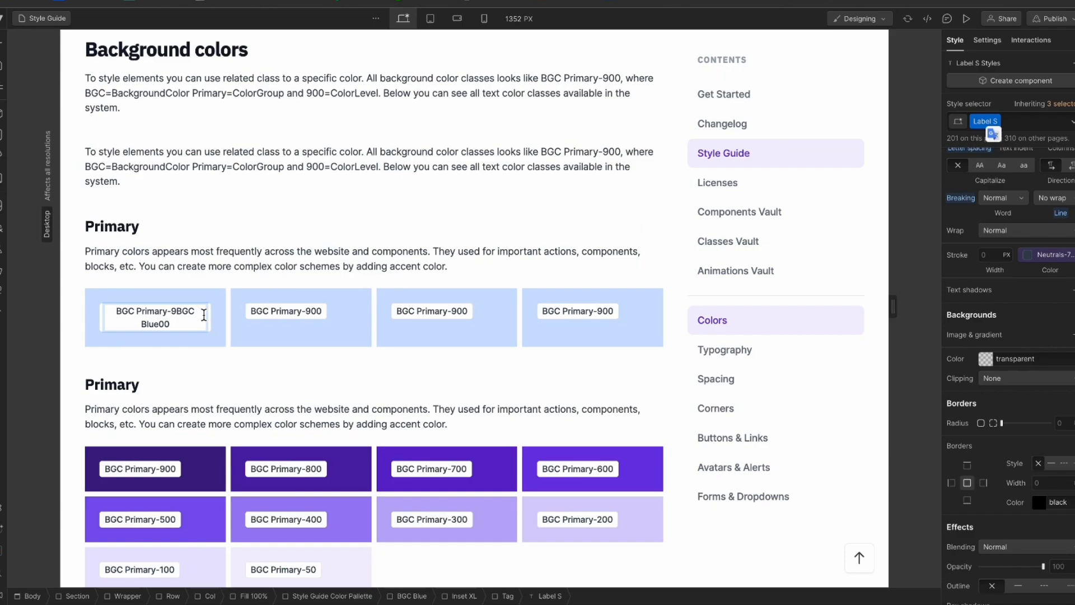
key(super+v)
key(super+a)
key(super+v)
- Replace the second swatch's class with a new class BGC Violet and label it BGC Violet
click(240, 320)
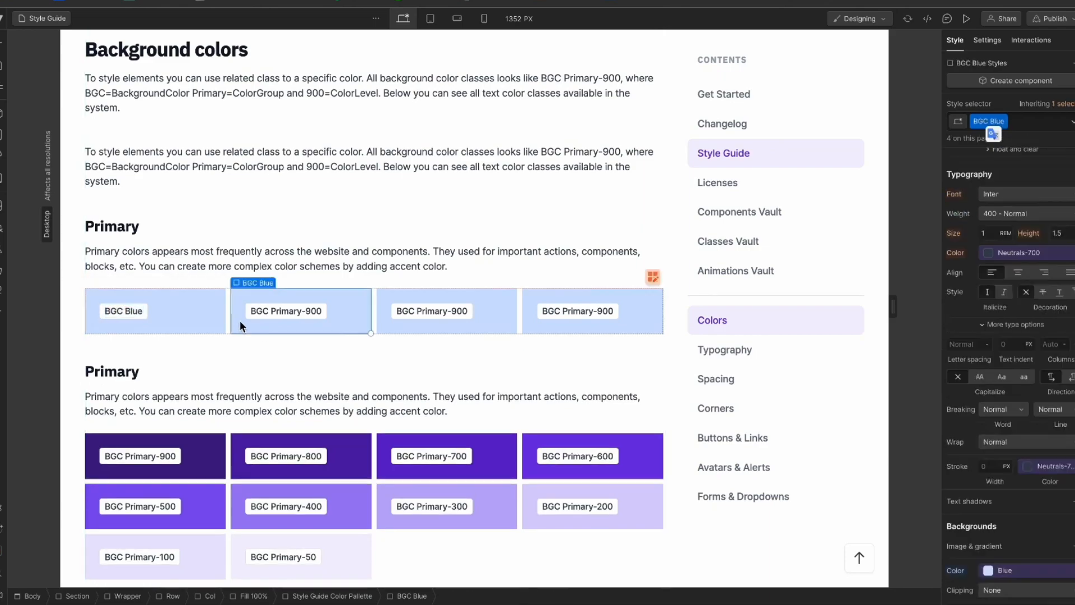
click(1022, 128)
key(BackSpace)
text(BGC)
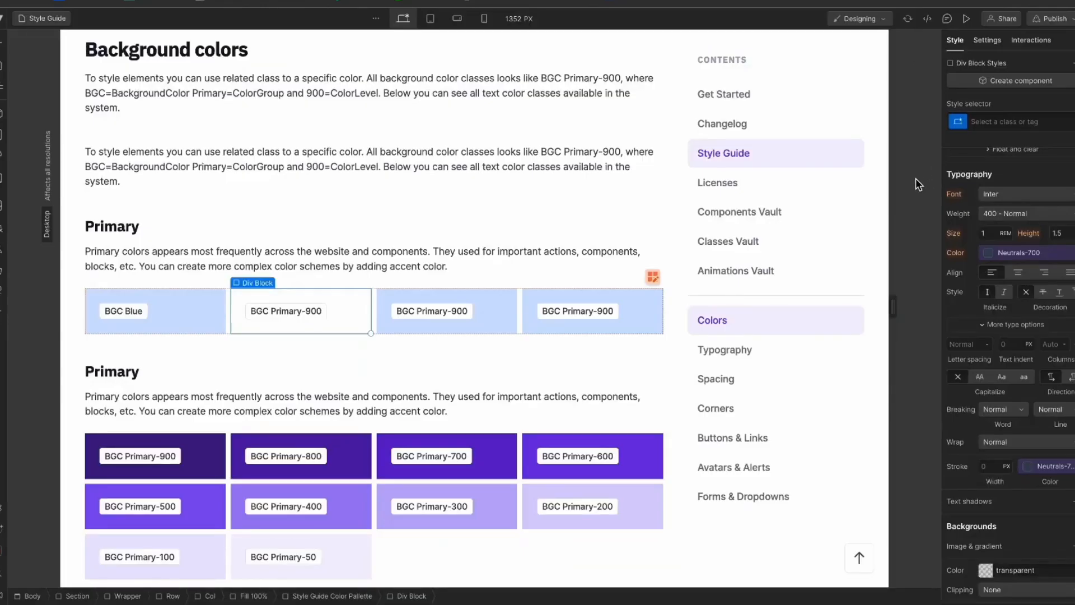
text(Vio)
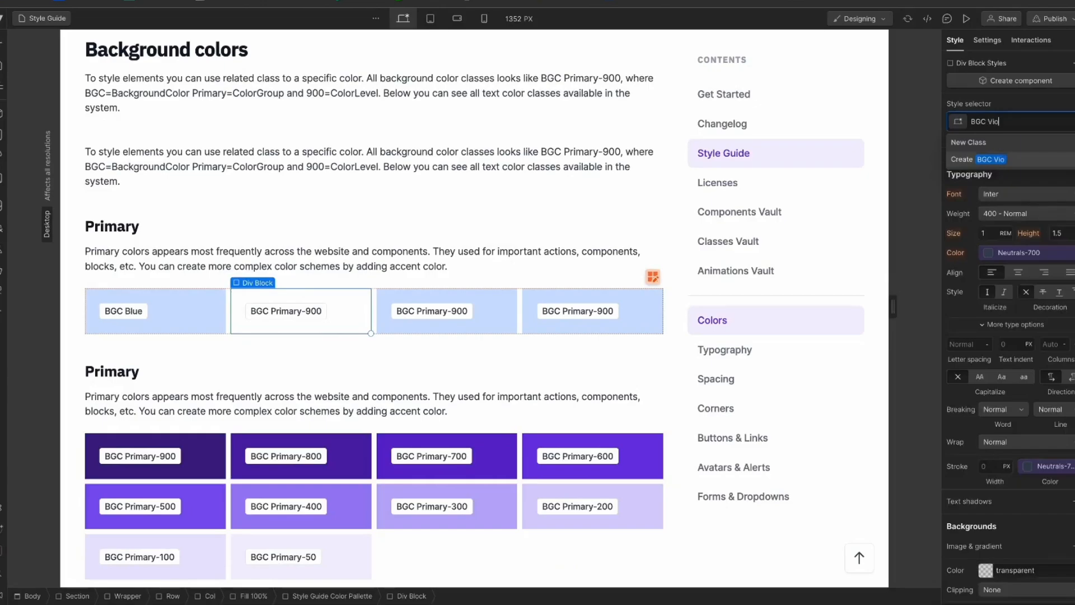
text(let)
key(Return)
double_click(307, 309)
text(BGC Violet)
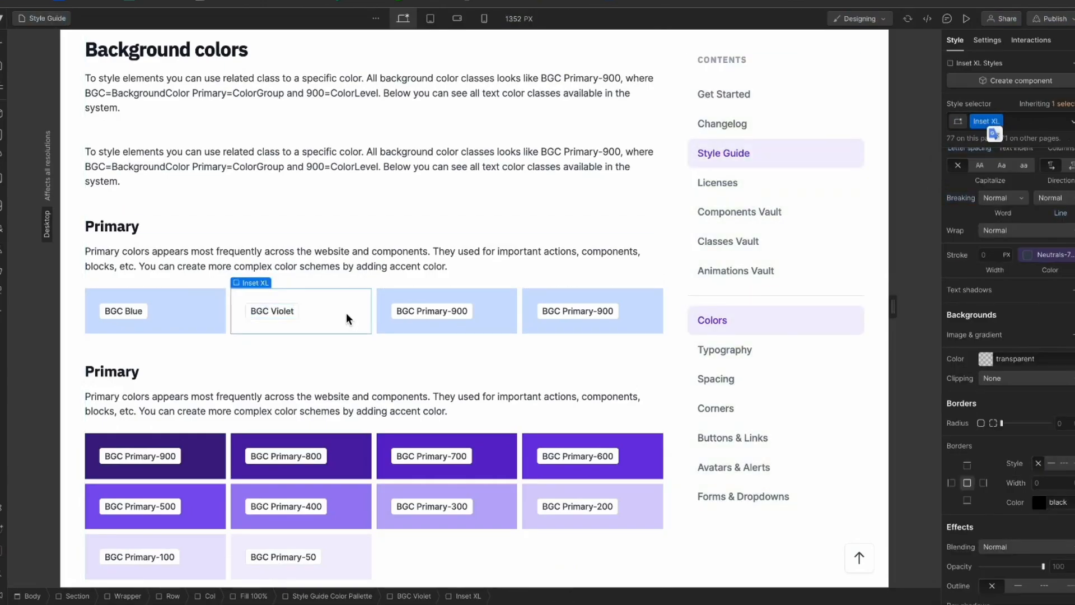
- Set the background color of the second swatch to the Violet variable
key(Escape)
scroll(981, 305, down, 5)
click(979, 302)
text(vio)
click(978, 374)
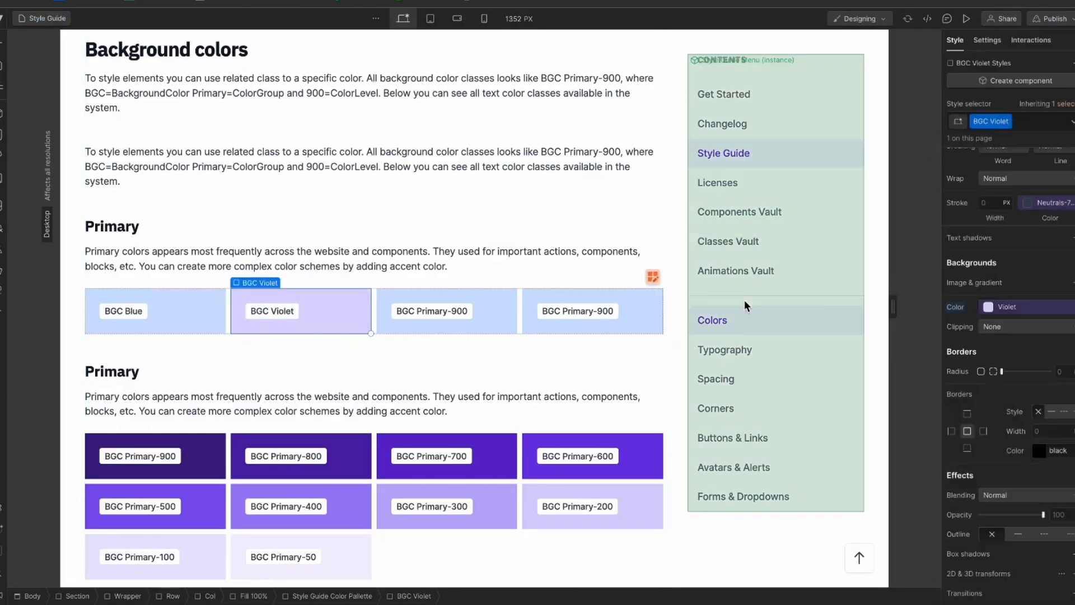
- Replace the third swatch's class with a new class BGC Orange
click(436, 311)
click(379, 295)
key(Up)
click(1024, 123)
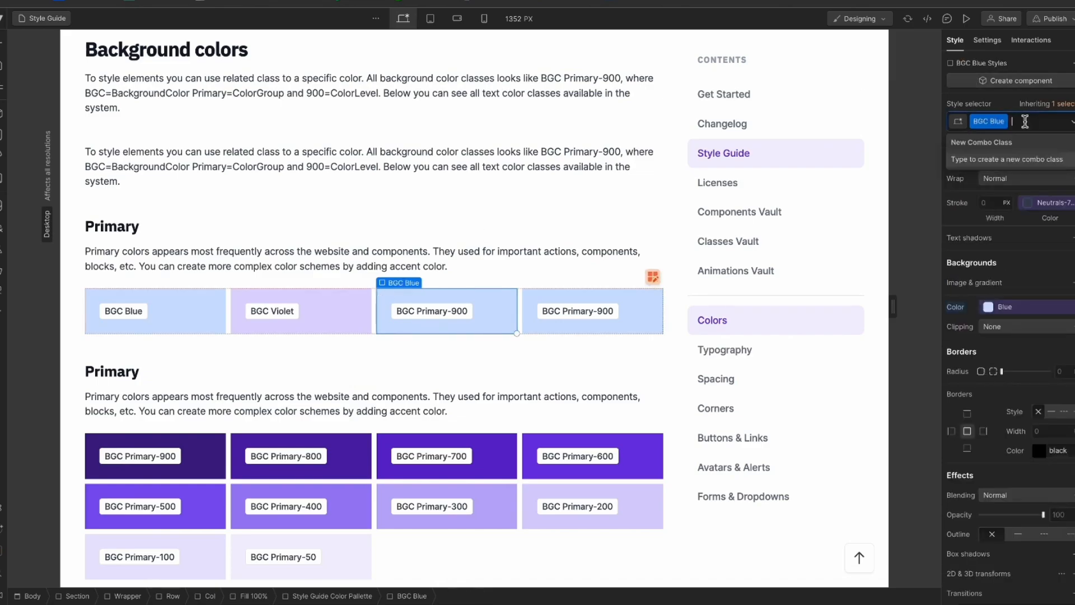
key(BackSpace)
text(BGC Orange)
key(super+a)
key(Return)
- Set the third swatch's background to the Orange variable and change its label to BGC Orange
click(984, 308)
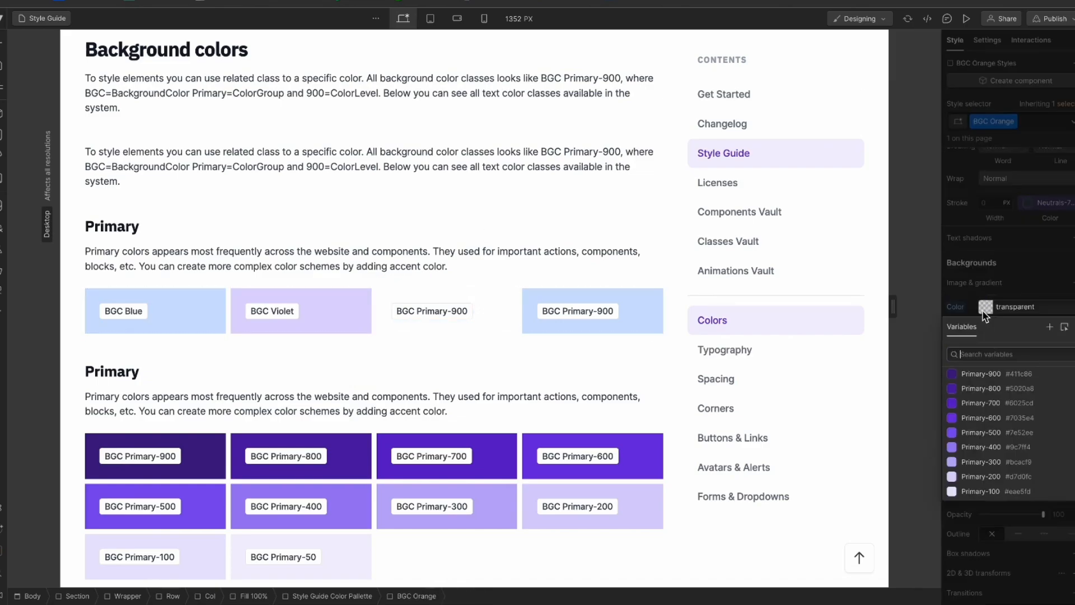
text(or)
click(984, 374)
double_click(423, 311)
key(super+a)
key(super+v)
- Change the fourth swatch's label to BGC Yellow
click(545, 318)
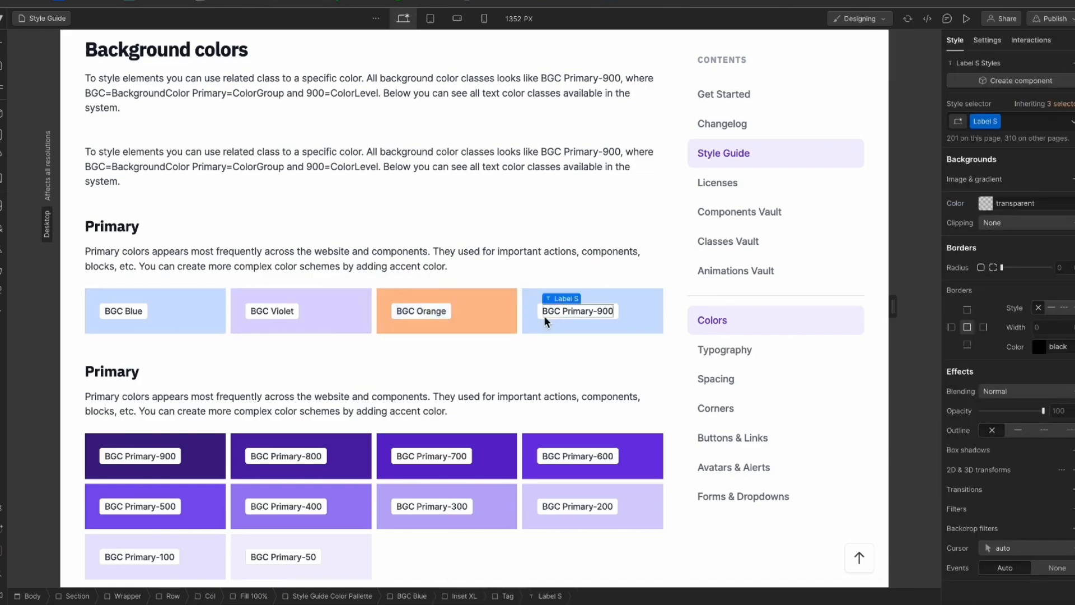
click(540, 324)
double_click(553, 320)
key(super+a)
text(BGC Yellow)
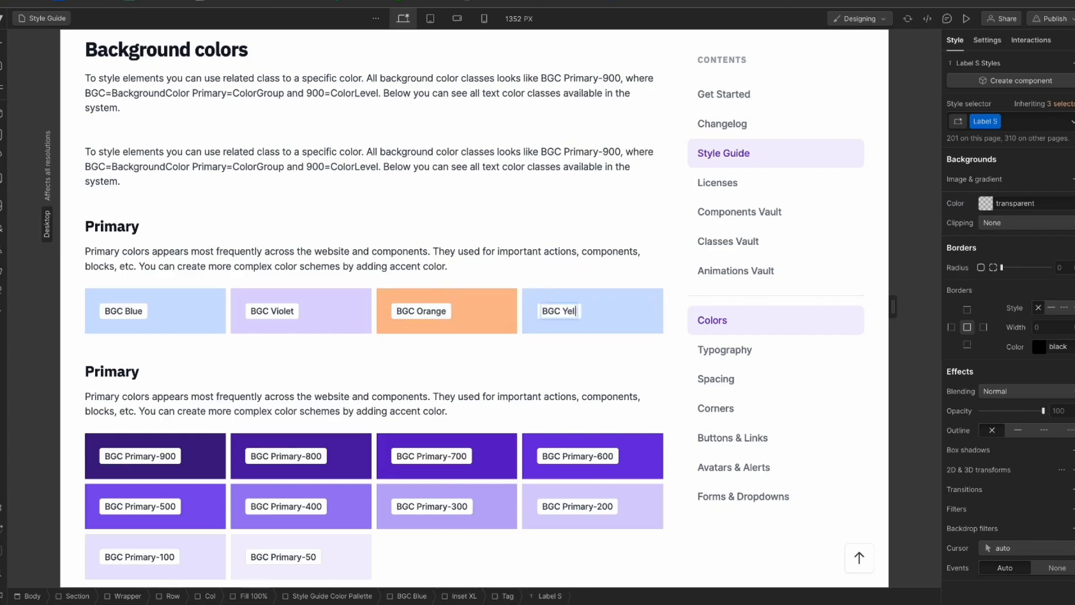
- Replace the fourth swatch's class with BGC Yellow and set its background to the Yellow variable
click(529, 325)
click(1040, 121)
text(BGC Yellow)
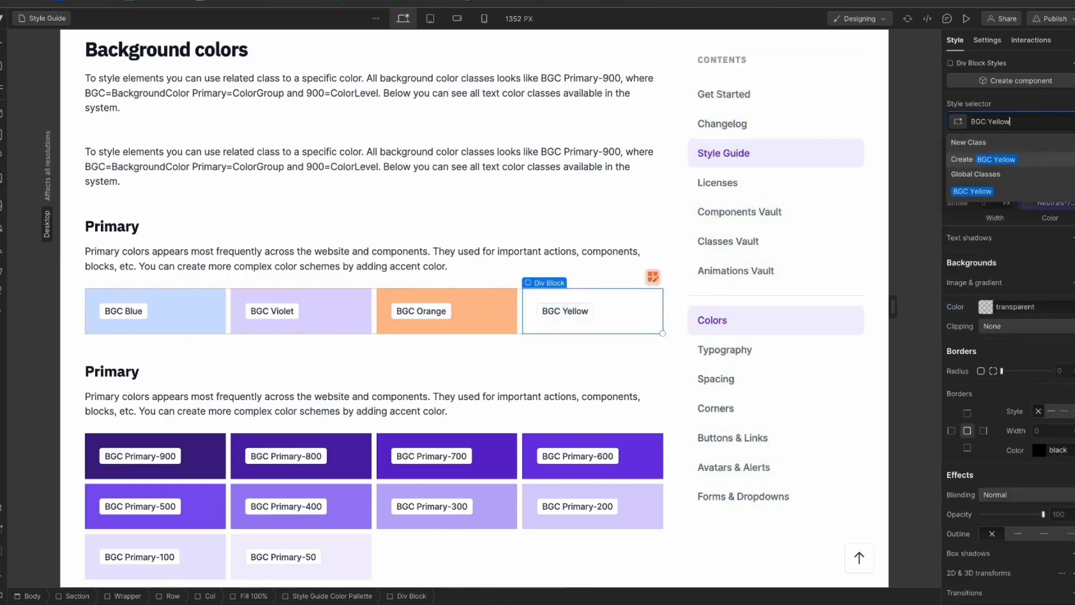
key(Return)
click(983, 307)
text(yel)
click(978, 376)
- Duplicate the yellow swatch and check the remaining color names in the Figma style guide
key(super+c)
key(super+v)
key(ctrl+Tab)
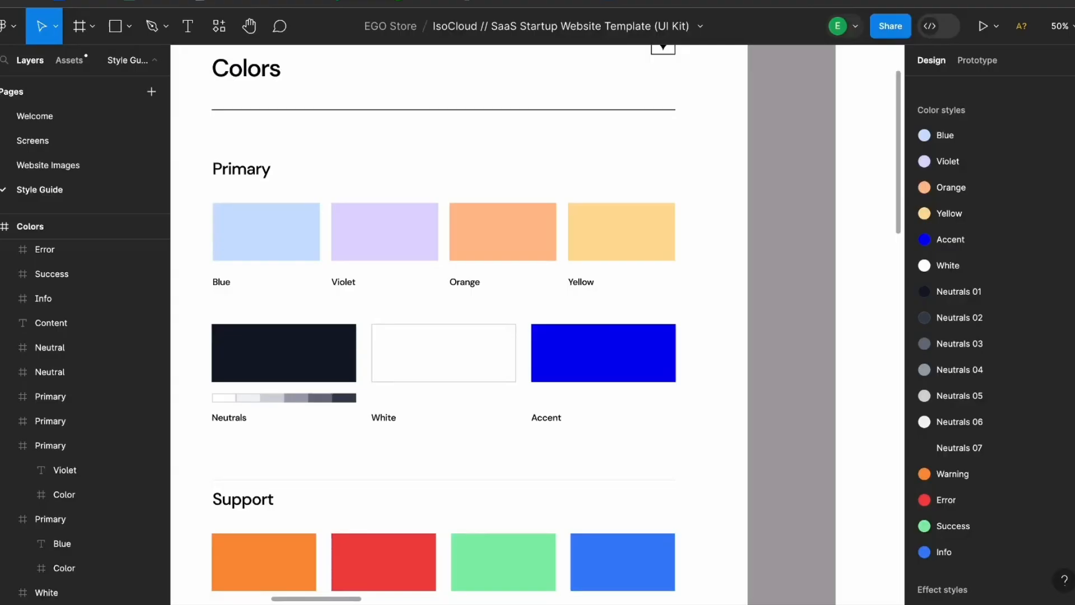
key(ctrl+shift+Tab)
- Replace the class of the duplicated fifth swatch with a new class BGC Accent
click(188, 352)
key(Up)
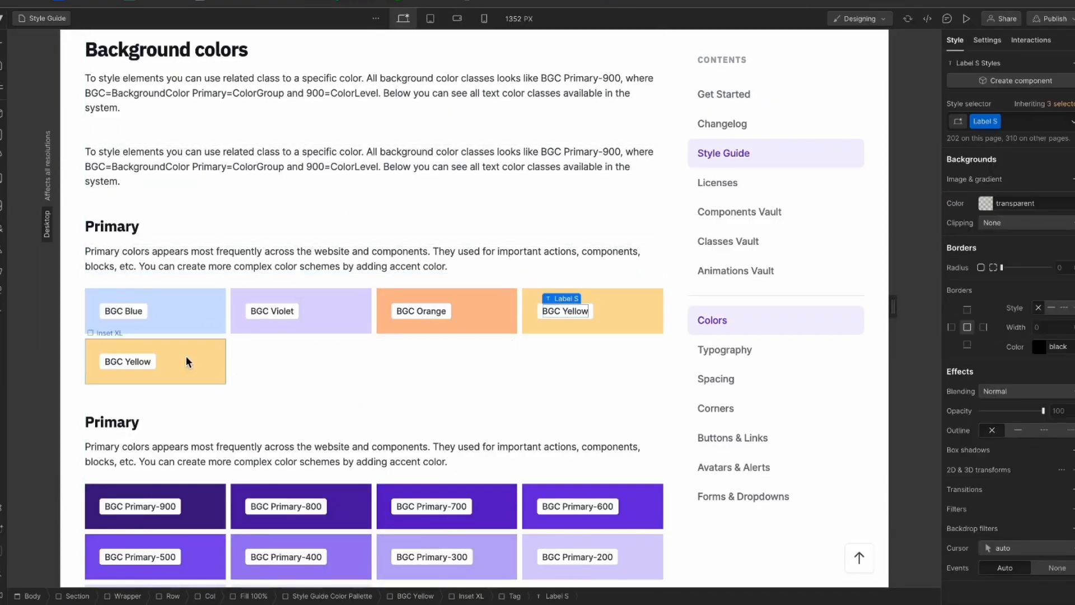
click(187, 363)
key(Up)
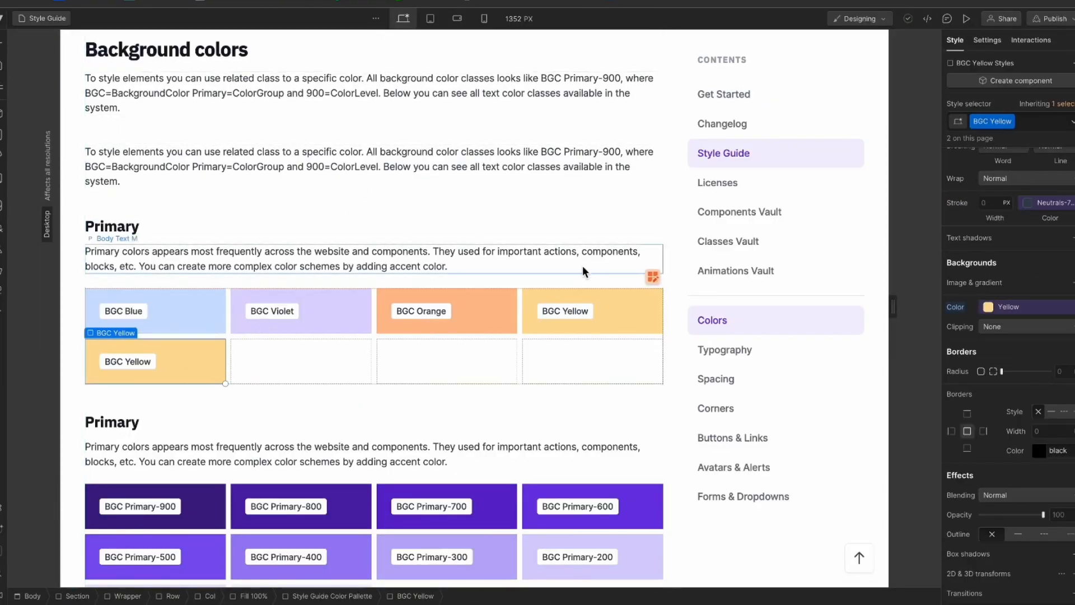
click(1032, 122)
key(BackSpace)
text(BGC )
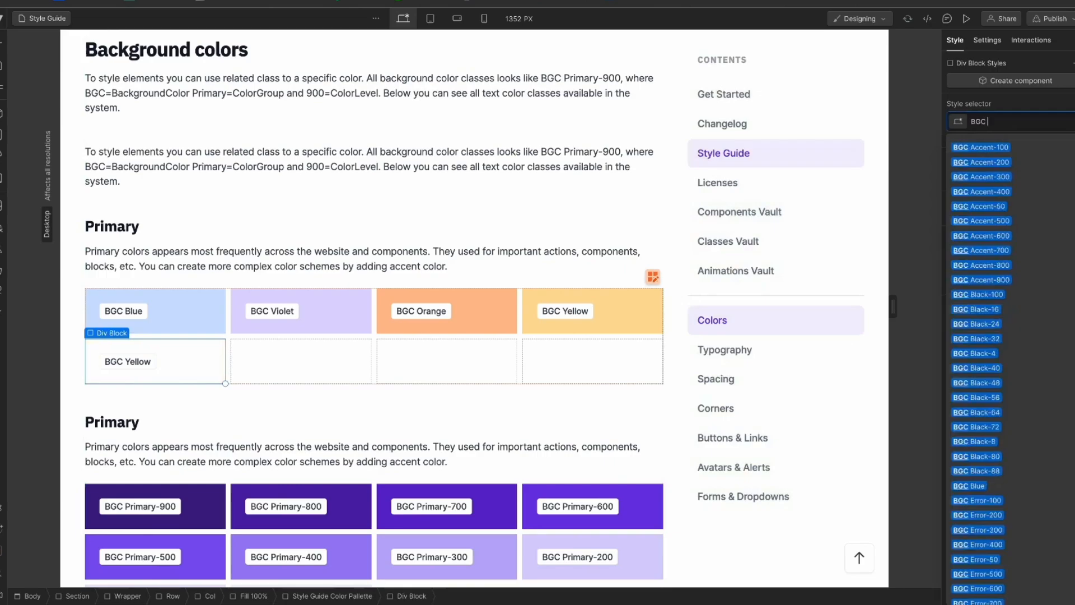
text(Accent)
key(Return)
- Set the fifth swatch's background to the Accent variable and change its label to BGC Accent
click(988, 307)
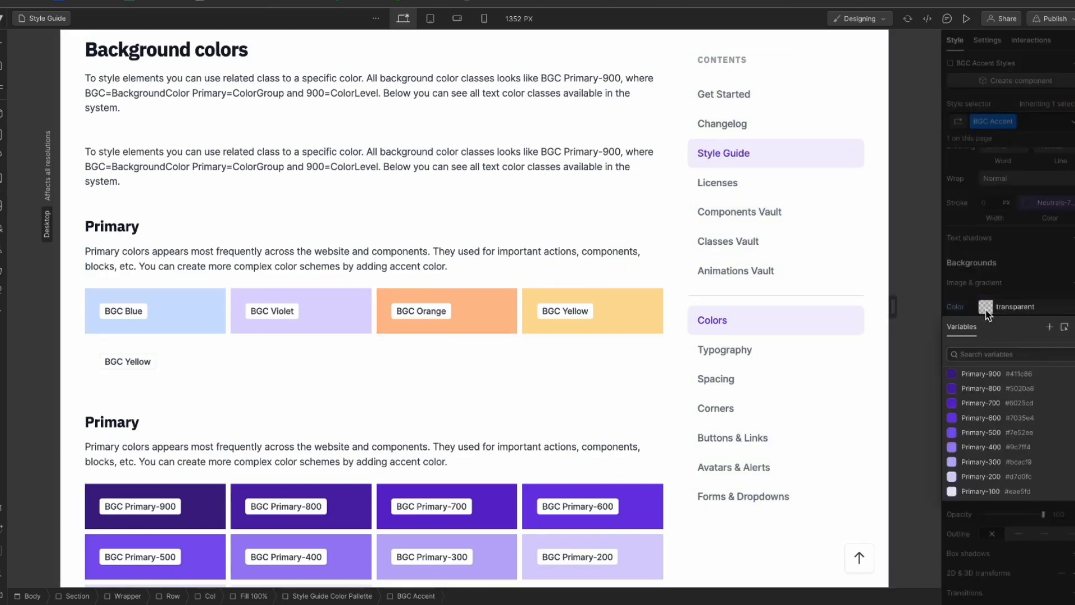
text(acc)
click(984, 495)
click(147, 365)
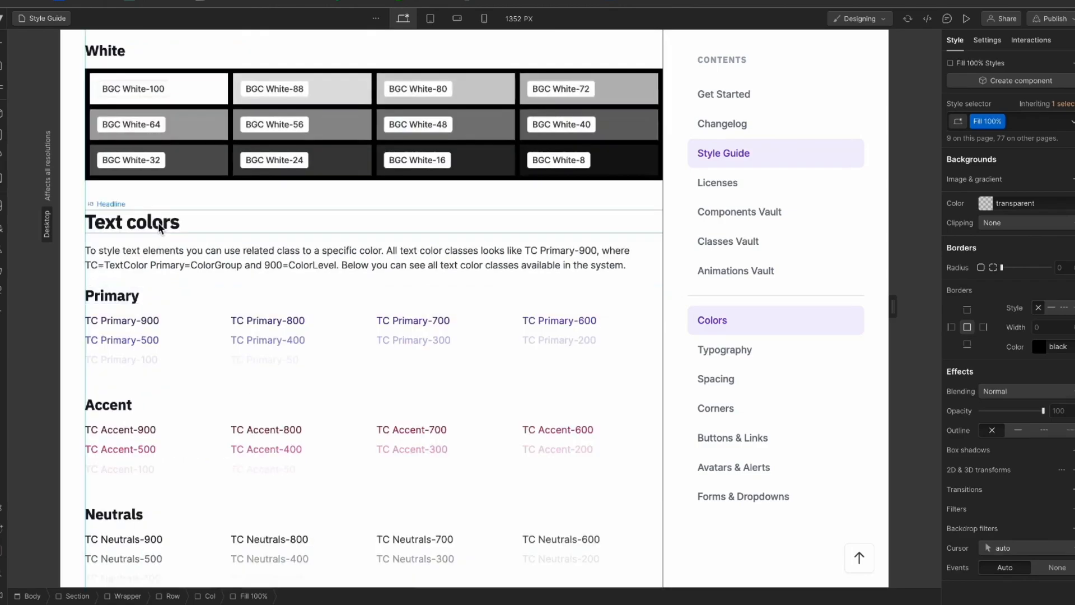
- Delete the TC Primary-800 sample under Text colors and undo the extra deletions made after it
click(267, 326)
key(Delete)
key(Delete)
key(Delete)
key(Delete)
key(Delete)
key(super+z)
key(super+z)
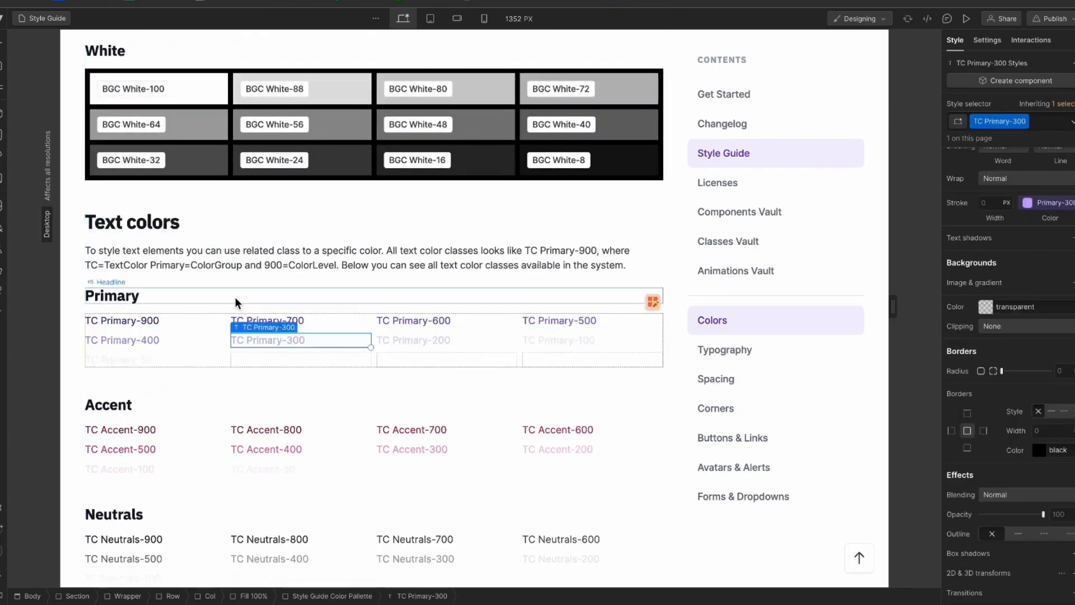
- Duplicate the Primary headline and its palette under Text colors and arrange the copies as a second Primary group
click(235, 300)
key(super+d)
click(84, 358)
key(super+d)
drag(94, 383, 95, 314)
key(super+z)
drag(334, 378, 329, 315)
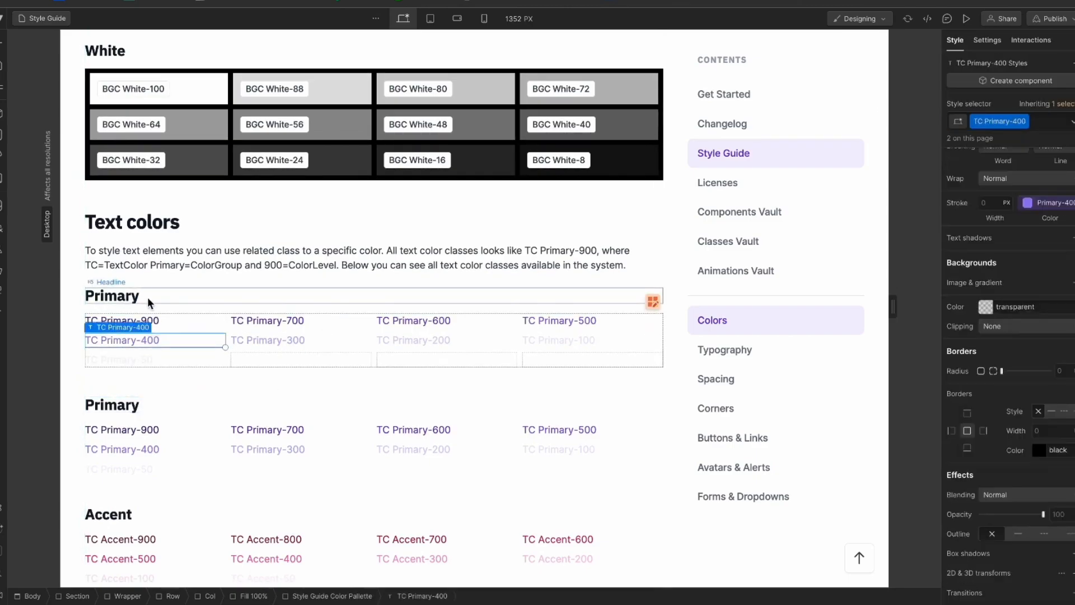
- Rename the second Primary headline to Sprkl Primary under both Text colors and Background colors
double_click(89, 404)
text(Seco)
scroll(149, 365, up, 20)
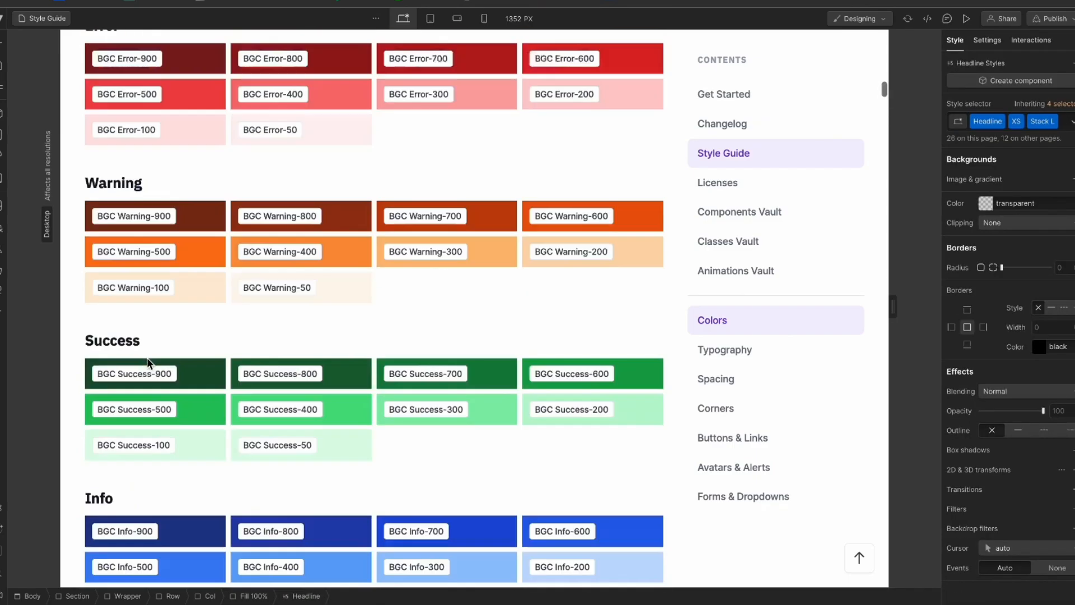
double_click(91, 455)
text(Sprkl Primary)
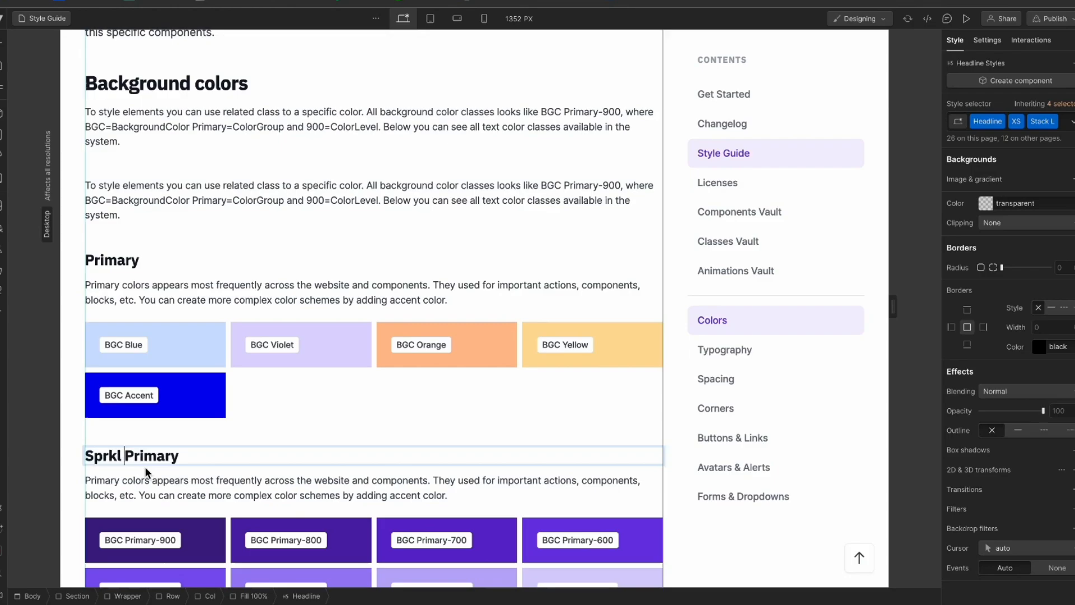
- Delete every sample except TC Primary-900 from the first Primary group under Text colors
scroll(146, 473, down, 20)
click(265, 159)
key(BackSpace)
key(BackSpace)
key(BackSpace)
key(BackSpace)
key(BackSpace)
key(BackSpace)
key(BackSpace)
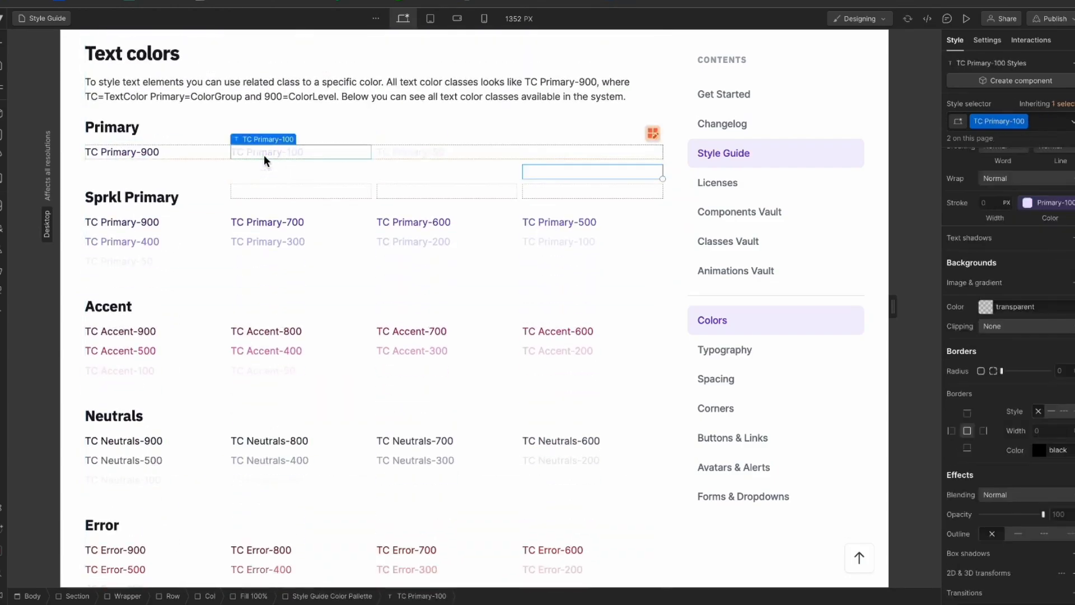
- Replace the class of the remaining Primary text sample with a new class TC Blue
click(1043, 127)
key(BackSpace)
text(TC Blue)
key(Return)
- Set the text color of the TC Blue class to the Blue variable
scroll(1002, 295, up, 7)
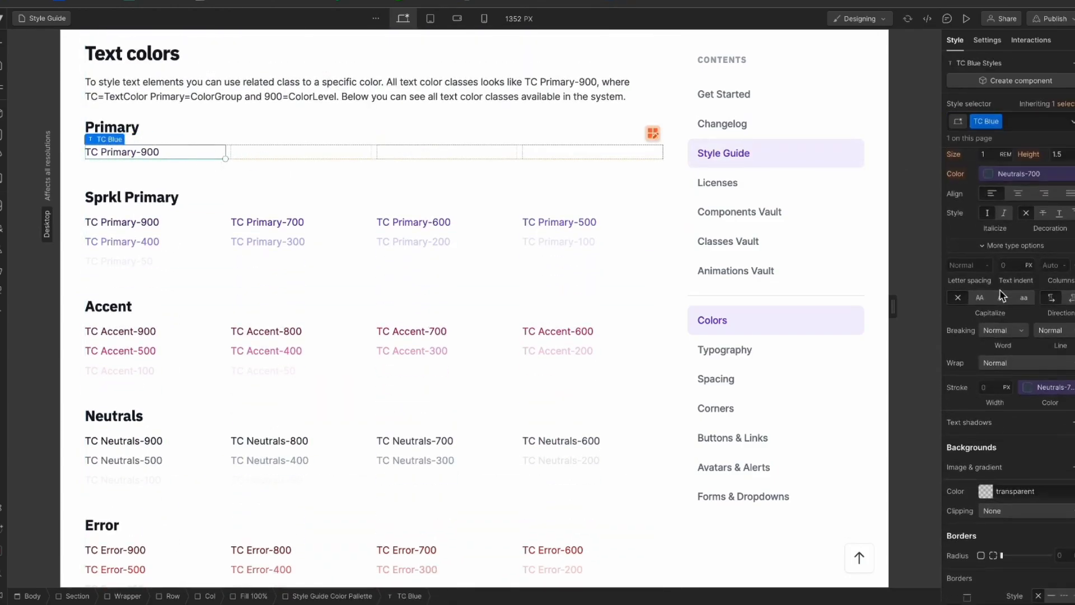
click(993, 373)
text(vl)
key(BackSpace)
key(BackSpace)
text(bl)
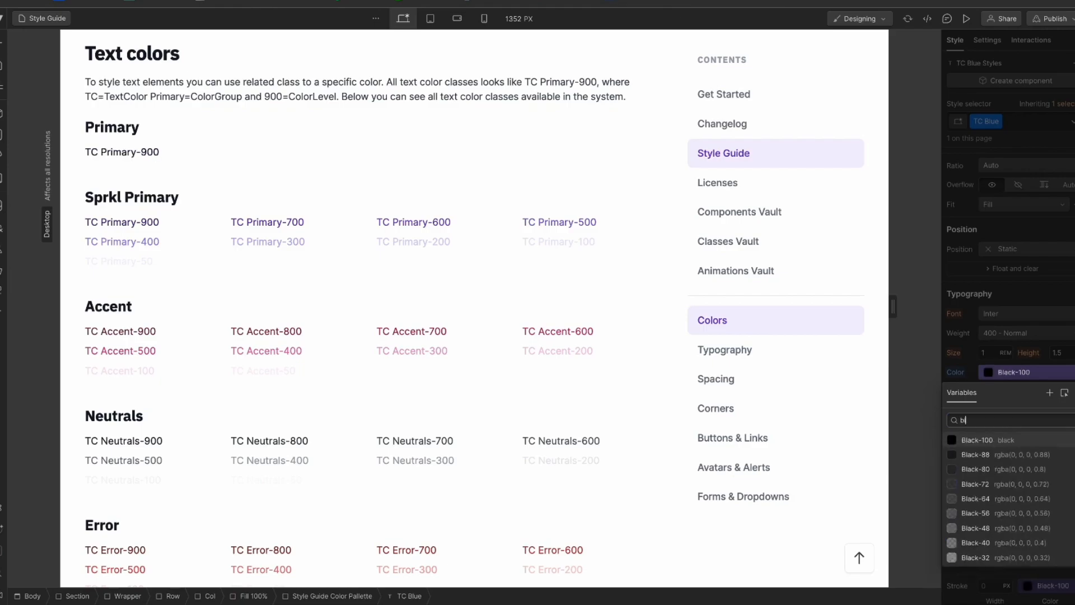
text(ue)
key(Return)
- Add four copies of the blue text sample and change the first sample's text to TC Blue
key(super+v)
key(super+v)
key(super+v)
key(super+v)
click(984, 125)
double_click(167, 149)
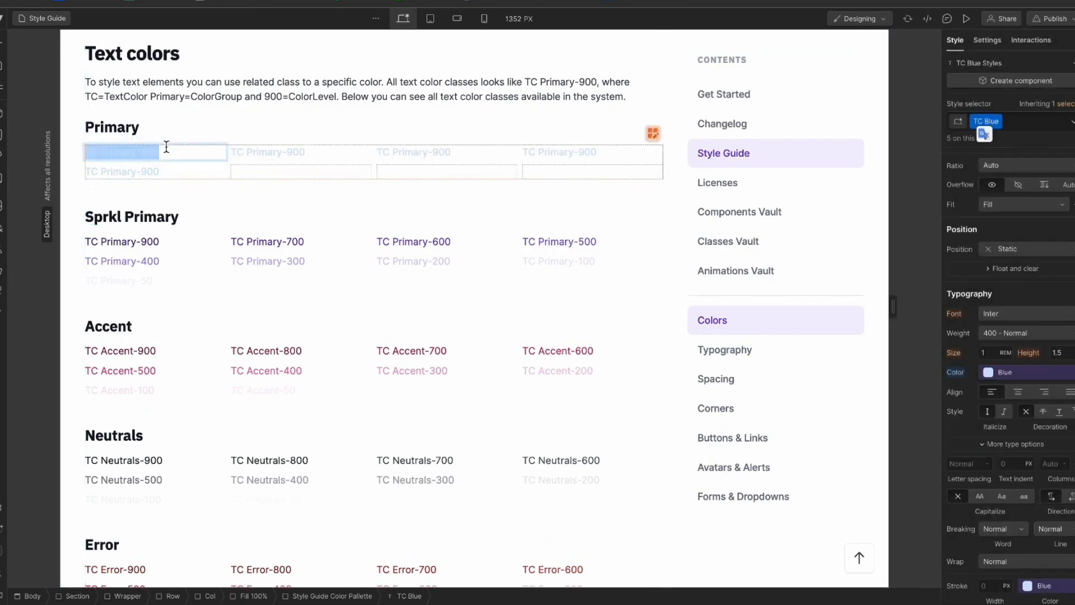
key(super+v)
- Change the second sample's text to TC Violet and replace its class with a new class TC Violet
double_click(297, 152)
key(super+v)
text(Vi)
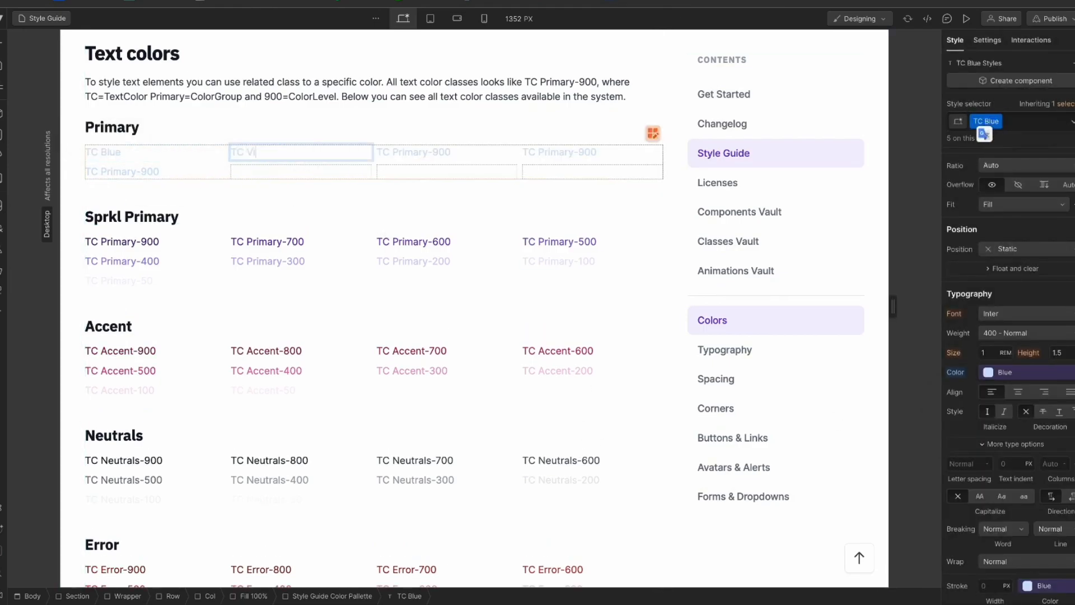
text(olet)
key(super+a)
key(Escape)
click(1014, 121)
key(BackSpace)
key(super+v)
key(Return)
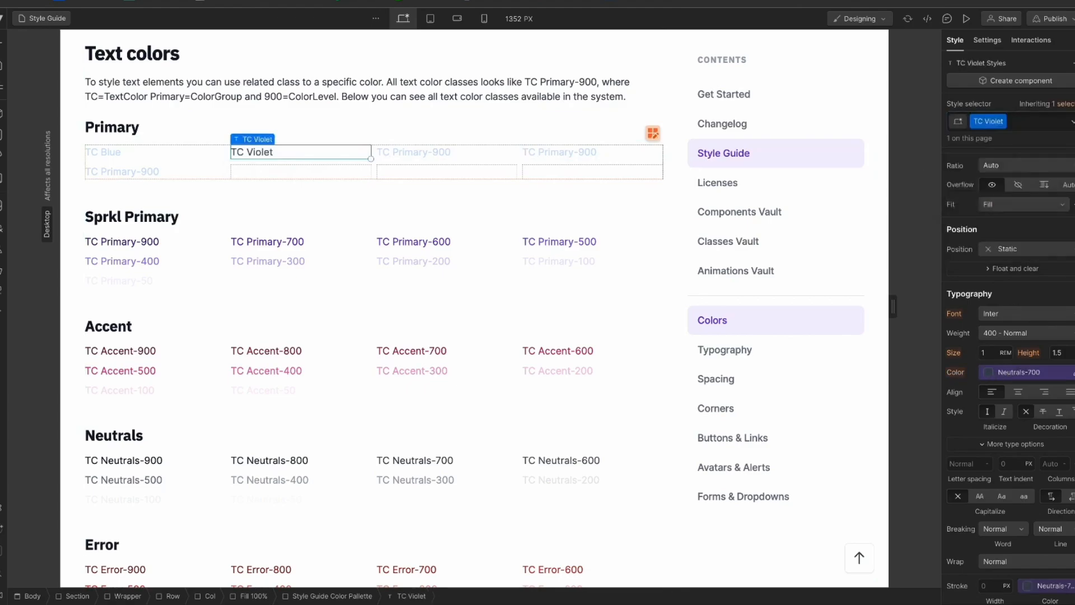
- Set the text color of the TC Violet sample to the Violet variable
click(1018, 372)
text(vi)
click(989, 447)
- Replace the class of the third Primary text sample with a new class TC Orange
click(461, 156)
key(super+Return)
key(BackSpace)
text(TC)
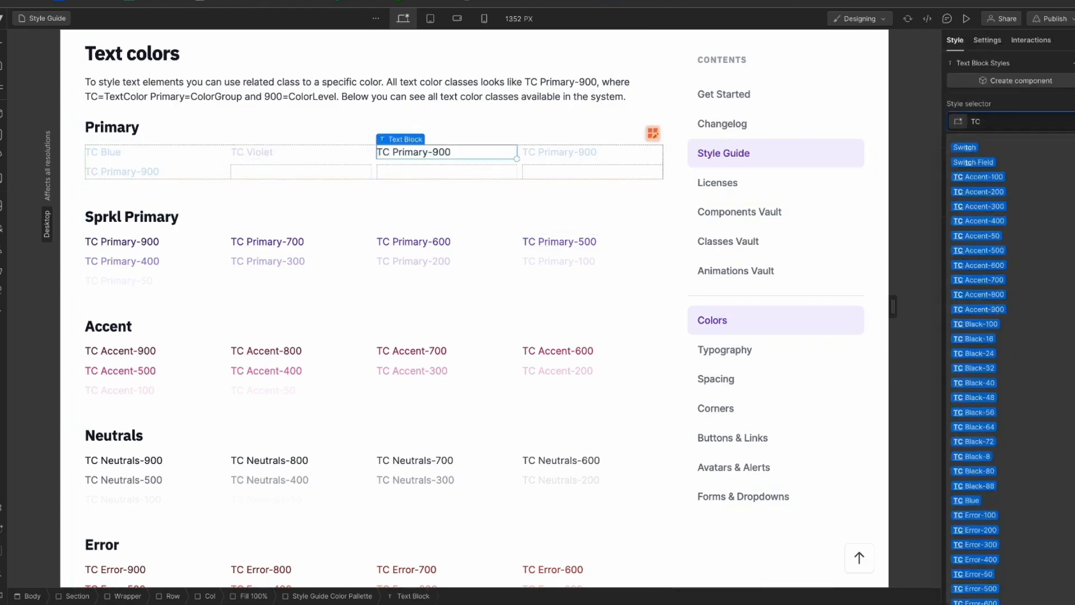
text( orange)
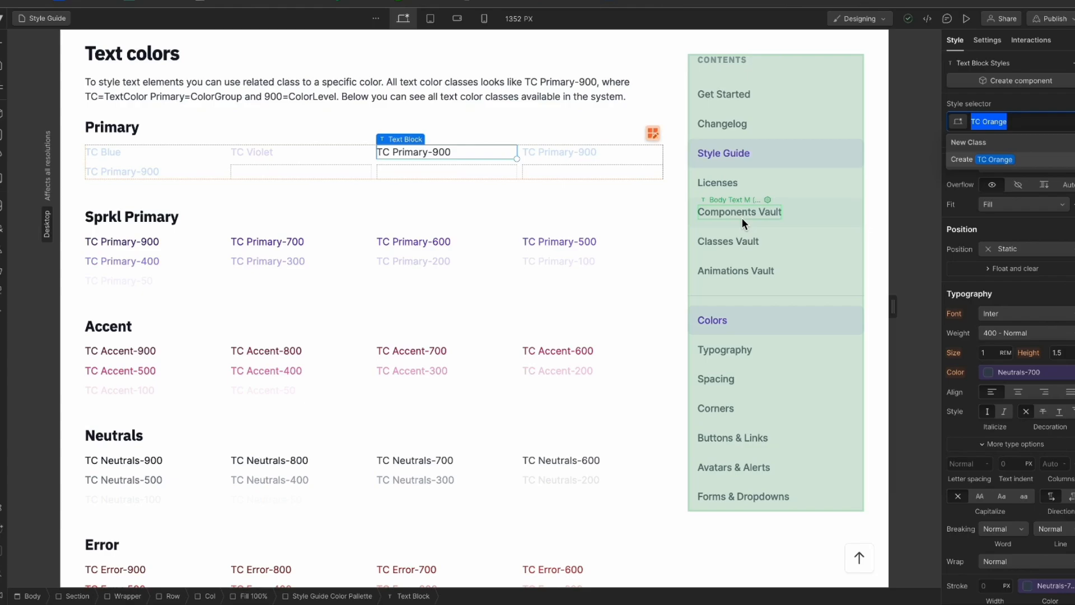
key(Return)
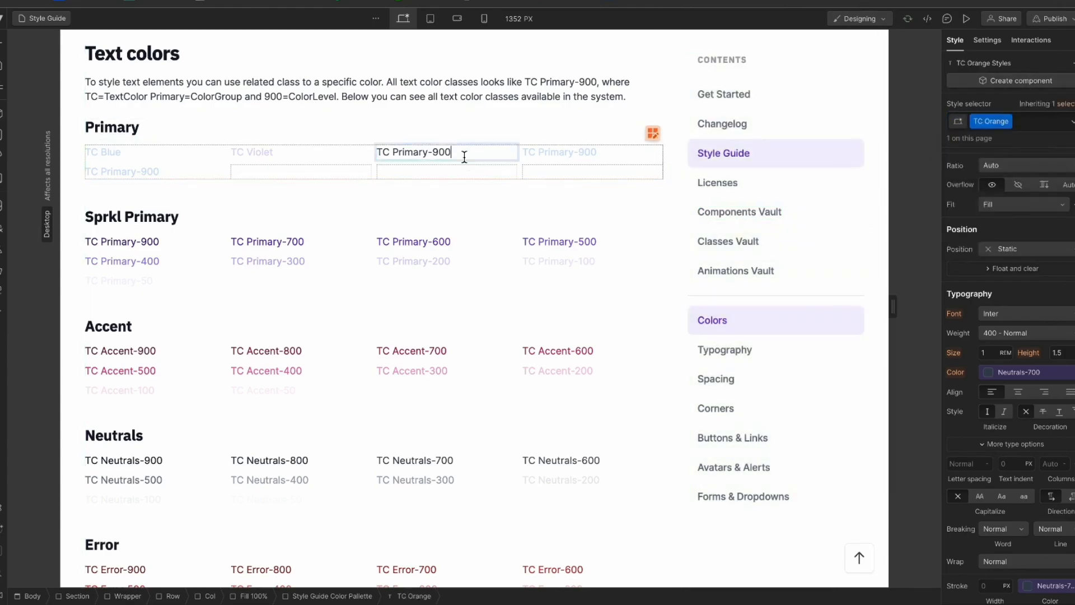
- Change the third sample's text to TC Orange and set its text color to the Orange variable
key(super+a)
text(TC Orange)
click(461, 161)
click(448, 154)
click(1024, 371)
text(or)
click(1007, 441)
- Change the fourth sample's text to TC Yellow and replace its class with a new class TC Yellow
double_click(558, 155)
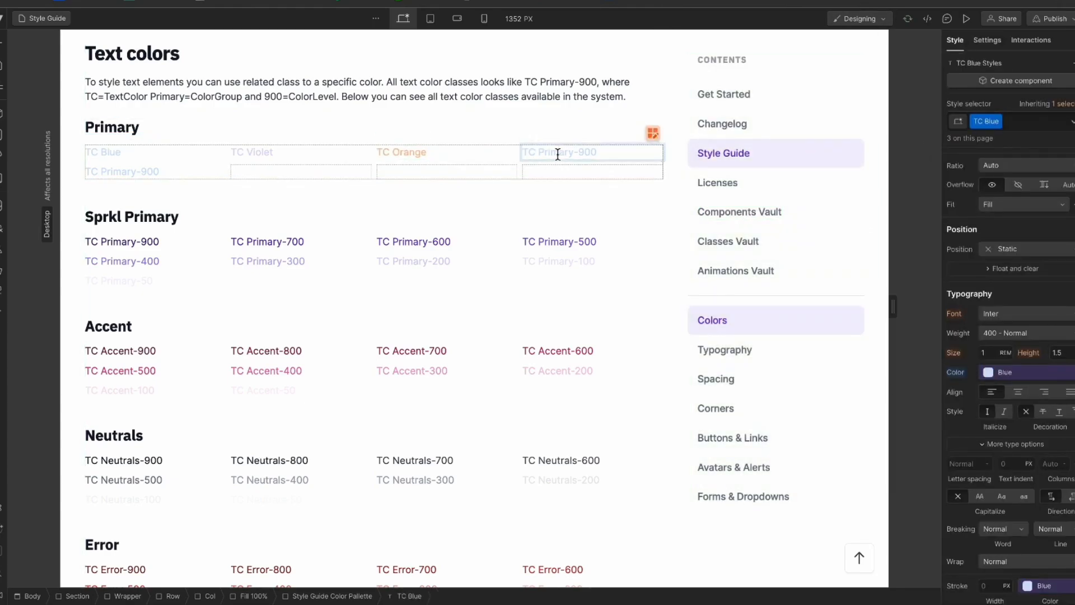
text(TC Yellow)
key(super+a)
click(1050, 124)
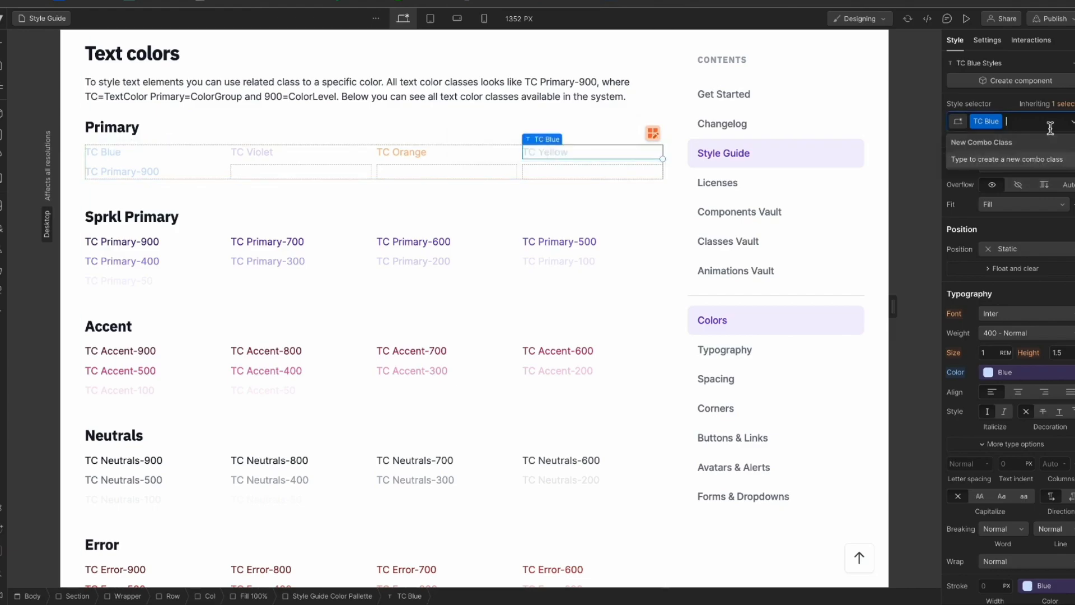
key(BackSpace)
key(super+v)
key(Return)
- Set the text color of the TC Yellow sample to the Yellow variable
click(1024, 372)
text(ye)
click(981, 440)
- Replace the fifth sample's class with a new class TC Accent and set its text color to the Accent variable
click(140, 174)
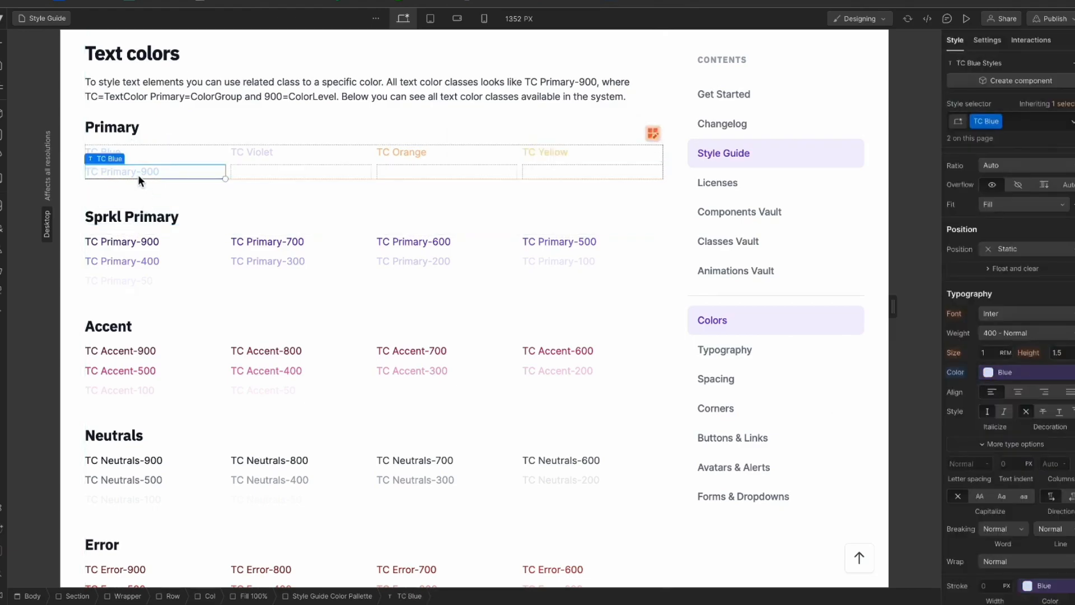
key(super+Return)
key(BackSpace)
text(TC Accent)
key(Return)
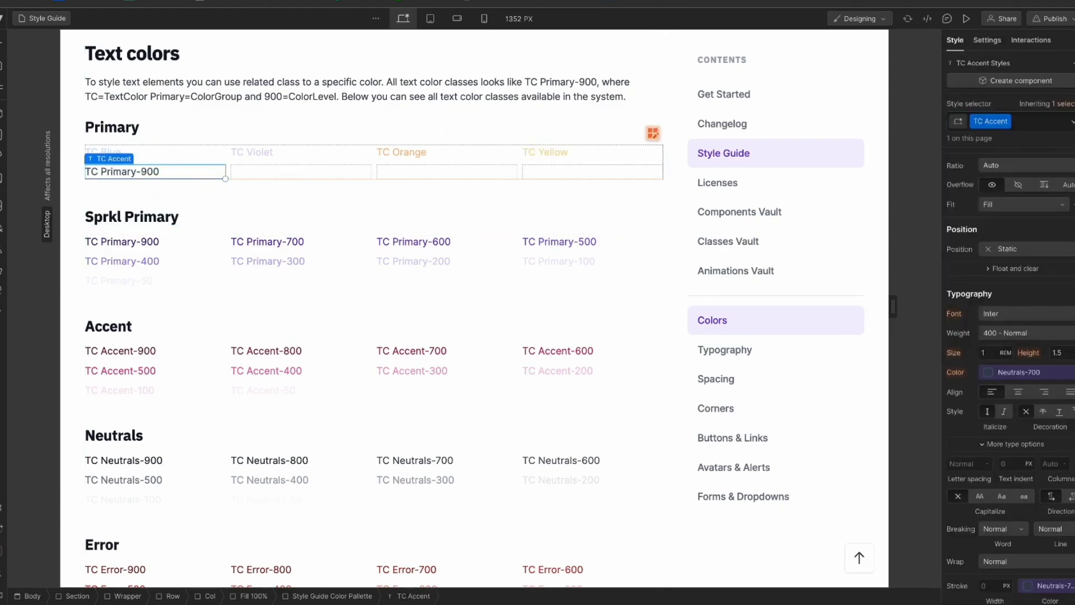
click(988, 372)
text(acc)
click(989, 508)
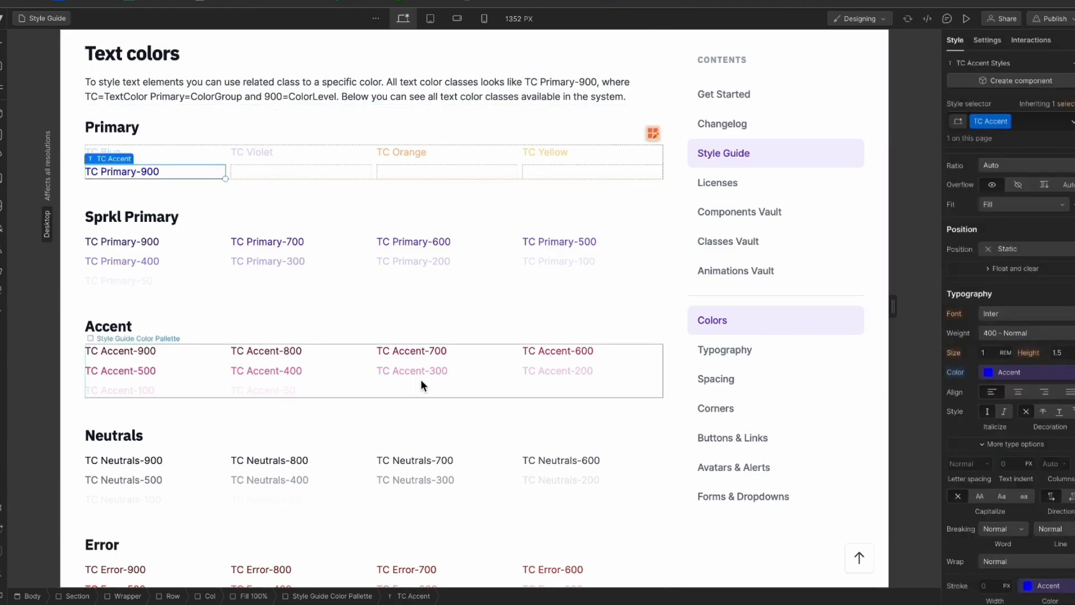
- Change the text of the fifth Primary sample to TC Accent
double_click(122, 172)
text(TC Accent)
key(super+a)
text(TC Accent)
key(Escape)
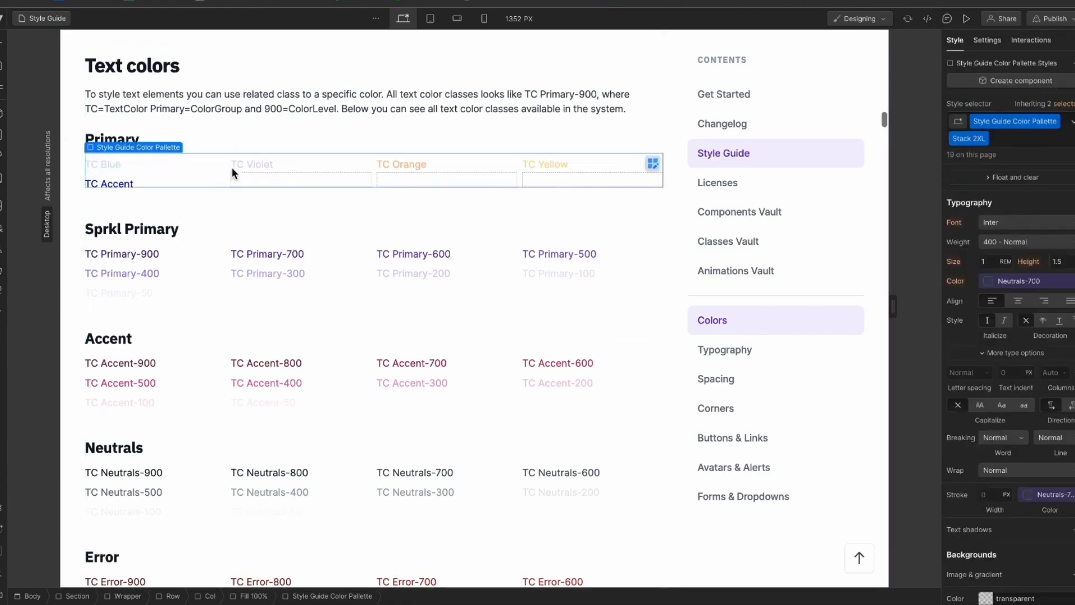
- Add a BGC Black background combo class to the color palette holding the Primary text samples
click(1008, 138)
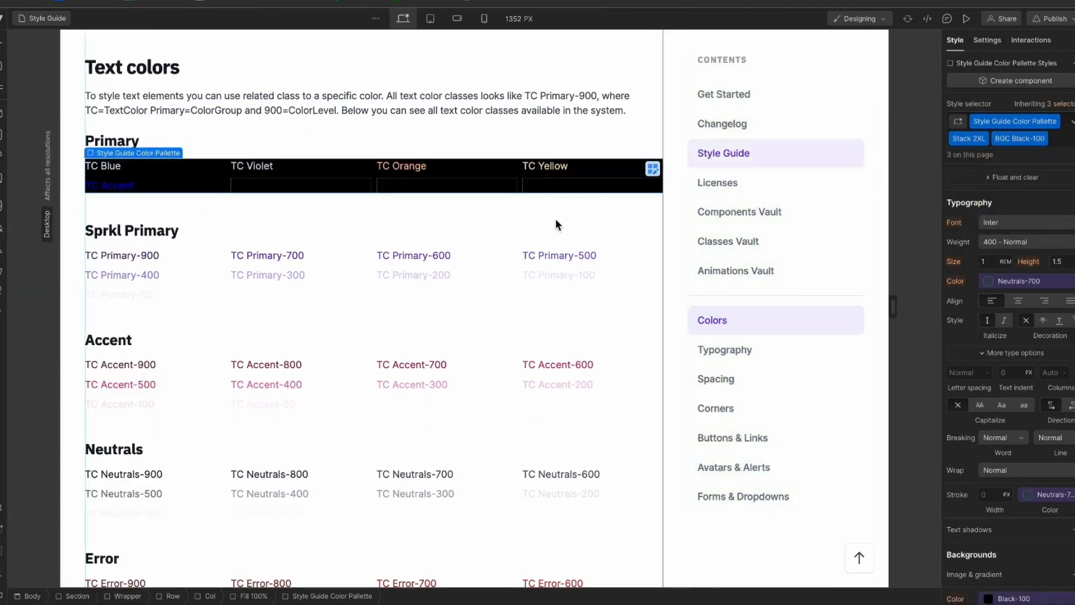
text(BGC bla)
key(Down)
key(Down)
key(Down)
key(Down)
key(Down)
key(Down)
key(Down)
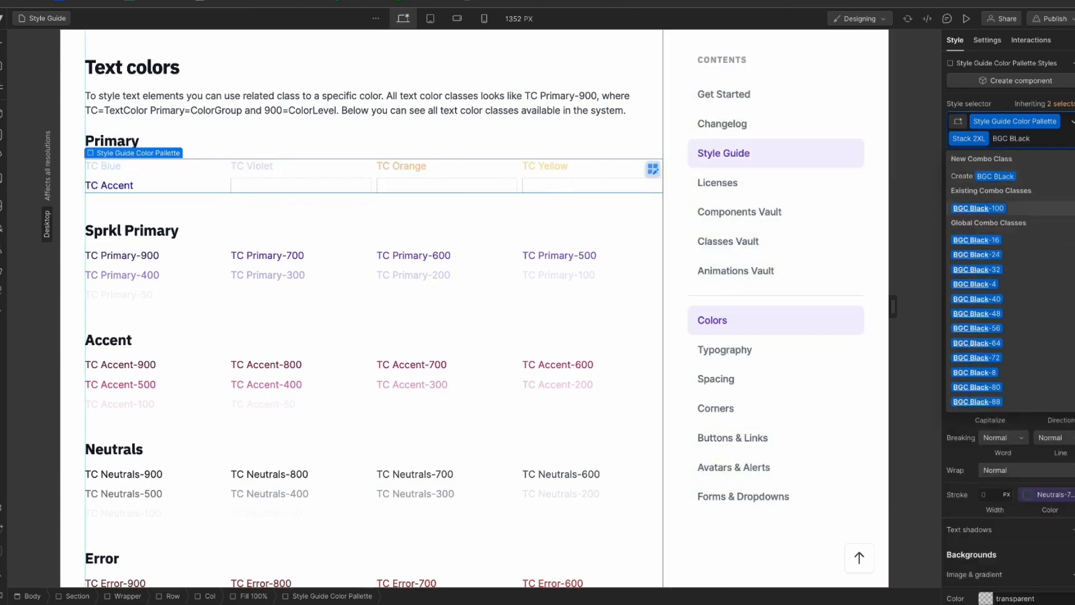
key(Return)
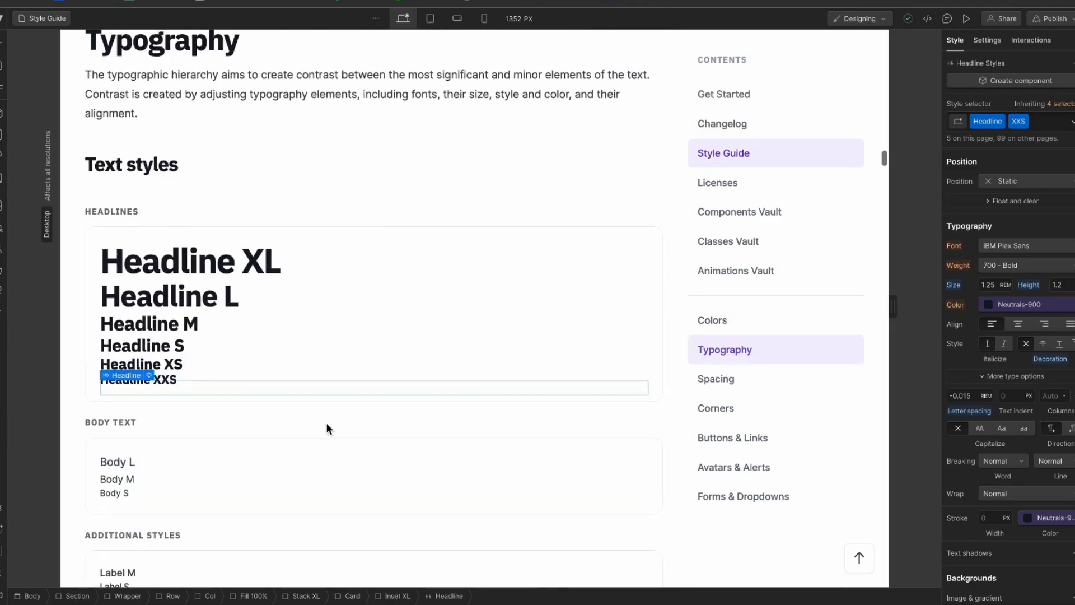
- Compare the fonts of the rich text headings and paragraph with the headline and body font families in the Figma style guide
scroll(326, 423, down, 15)
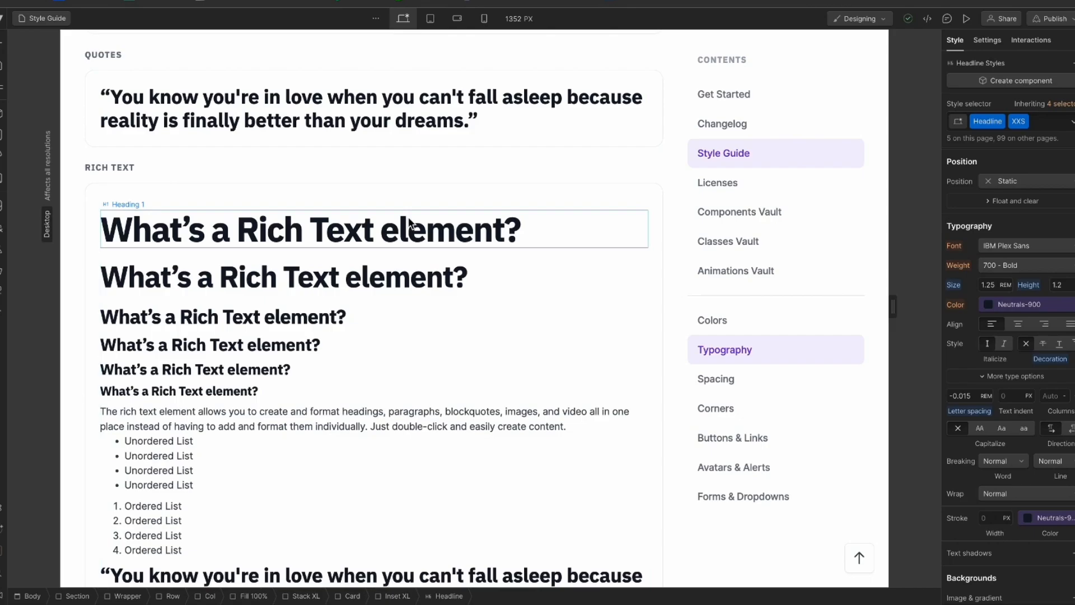
click(722, 3)
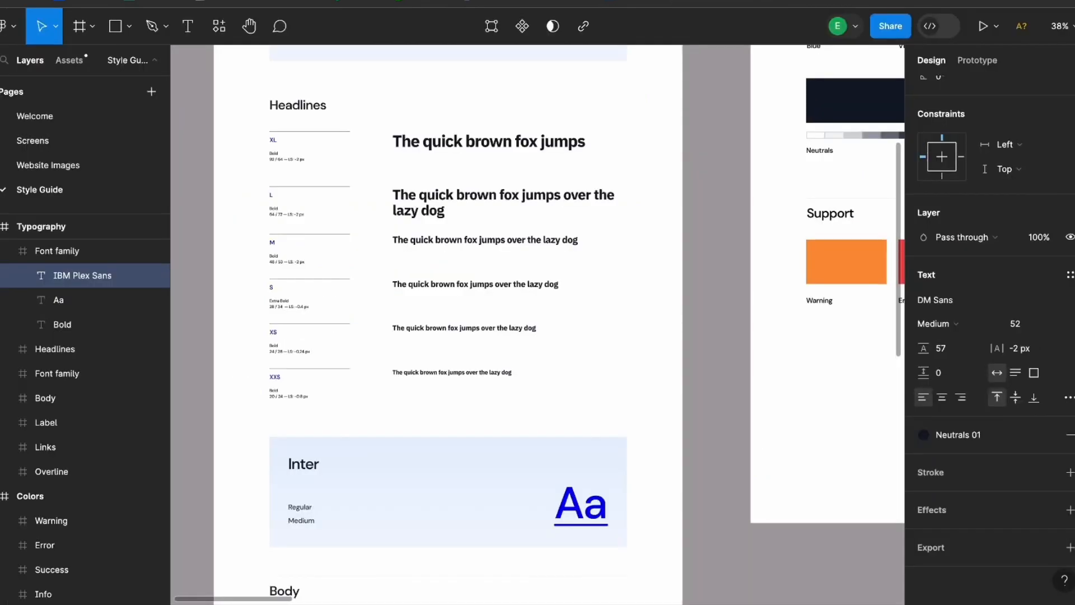
scroll(297, 173, up, 4)
click(297, 167)
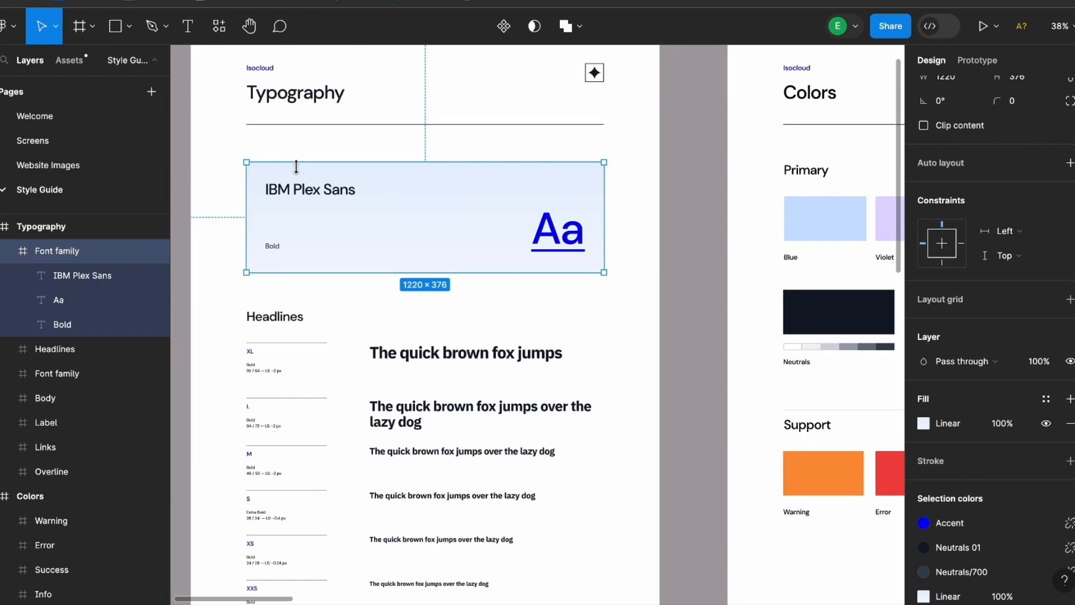
click(633, 3)
click(378, 241)
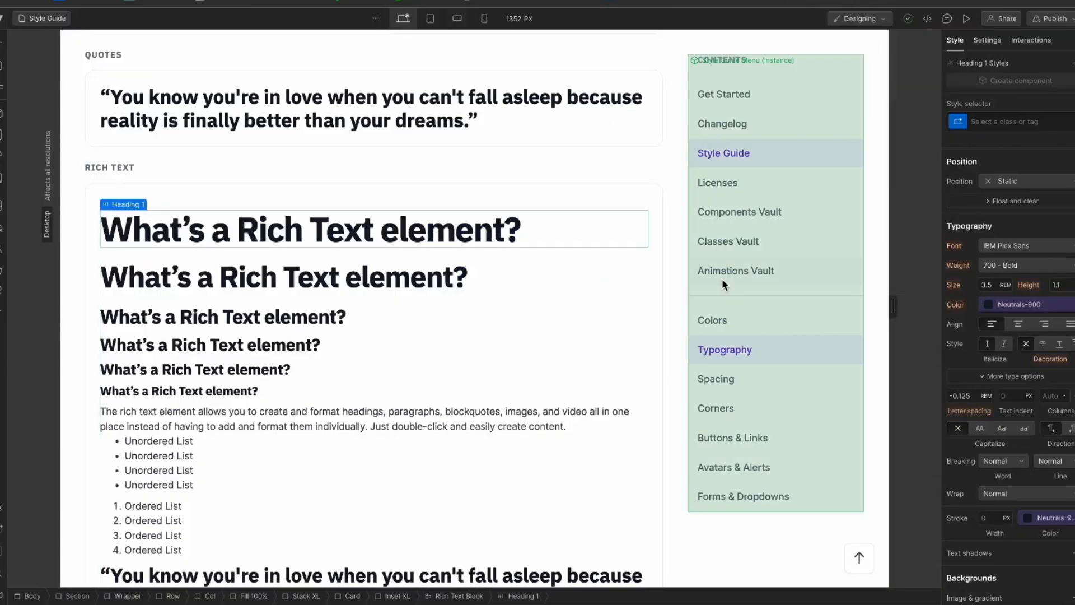
click(347, 420)
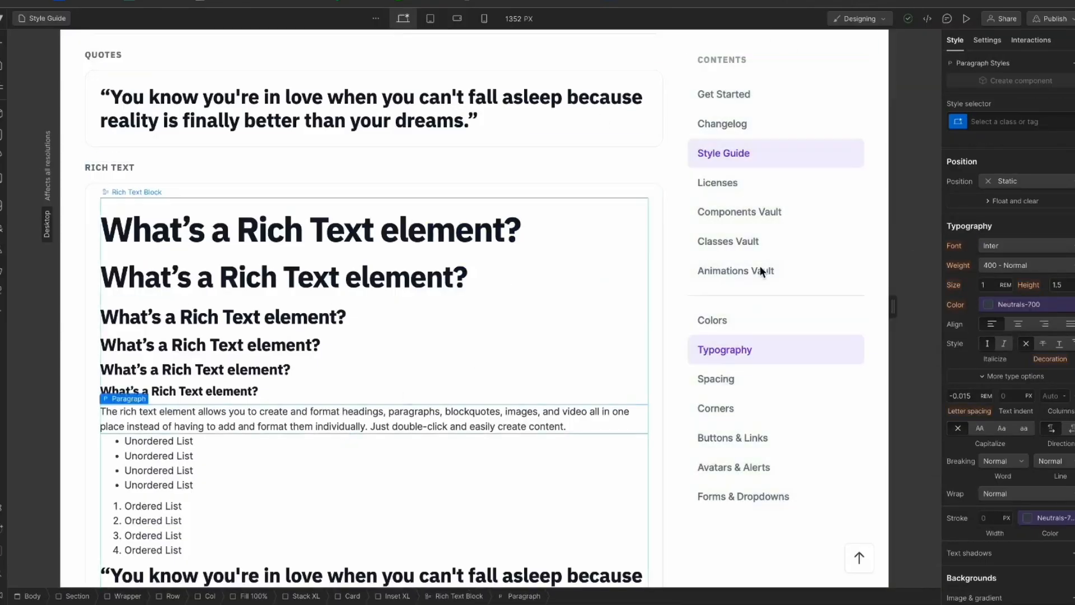
click(723, 3)
scroll(362, 281, down, 10)
scroll(408, 180, up, 6)
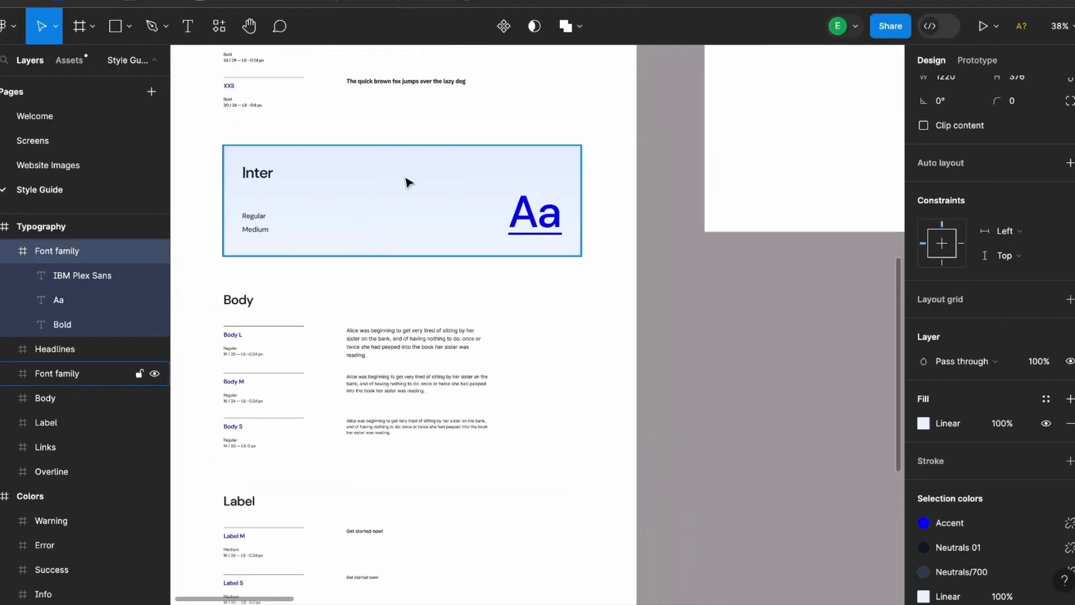
scroll(690, 150, up, 3)
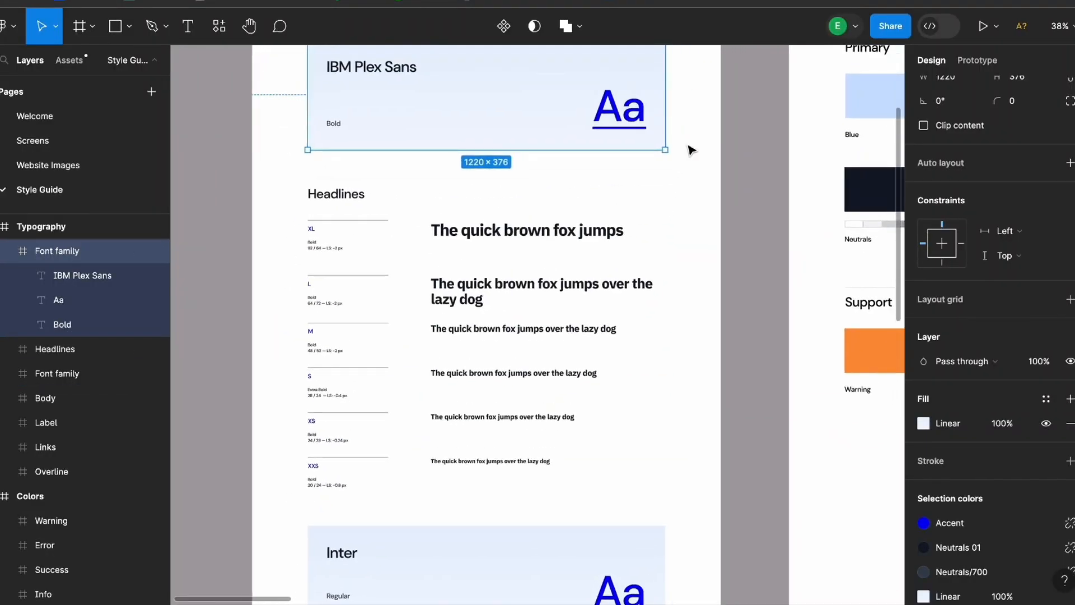
- Switch back to Webflow and examine the rich text Heading 1 and Heading 2 sizes across desktop, tablet and mobile breakpoints
key(ctrl+tab)
click(306, 288)
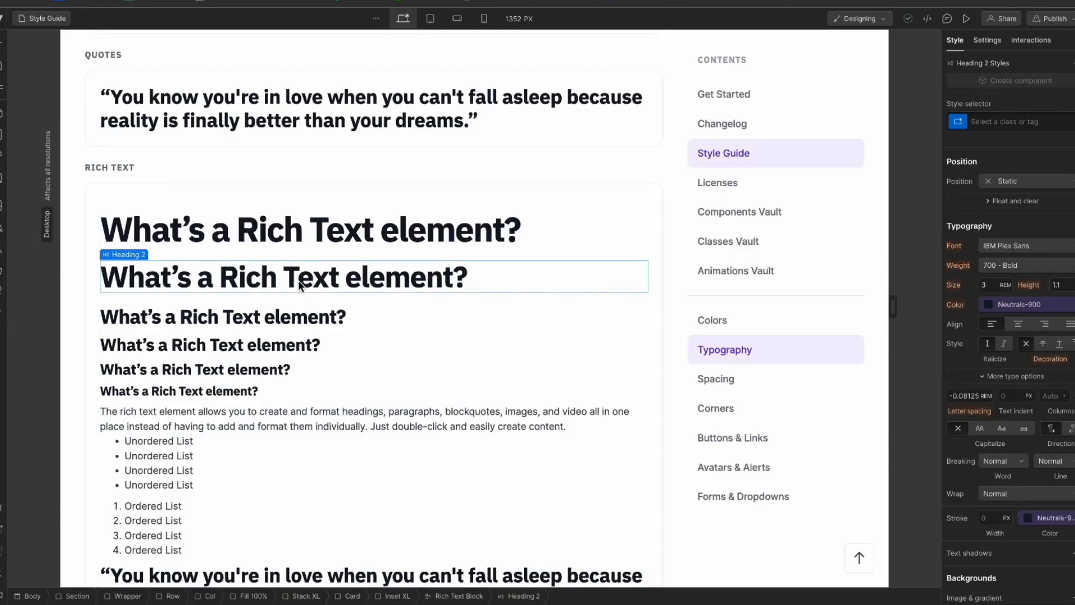
click(5, 18)
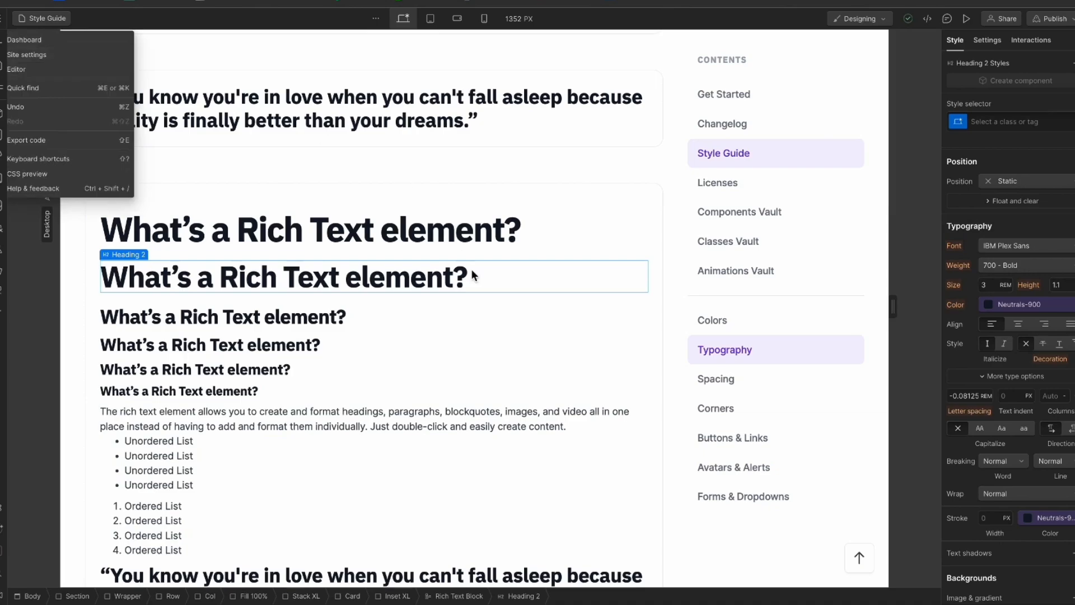
click(415, 288)
click(383, 229)
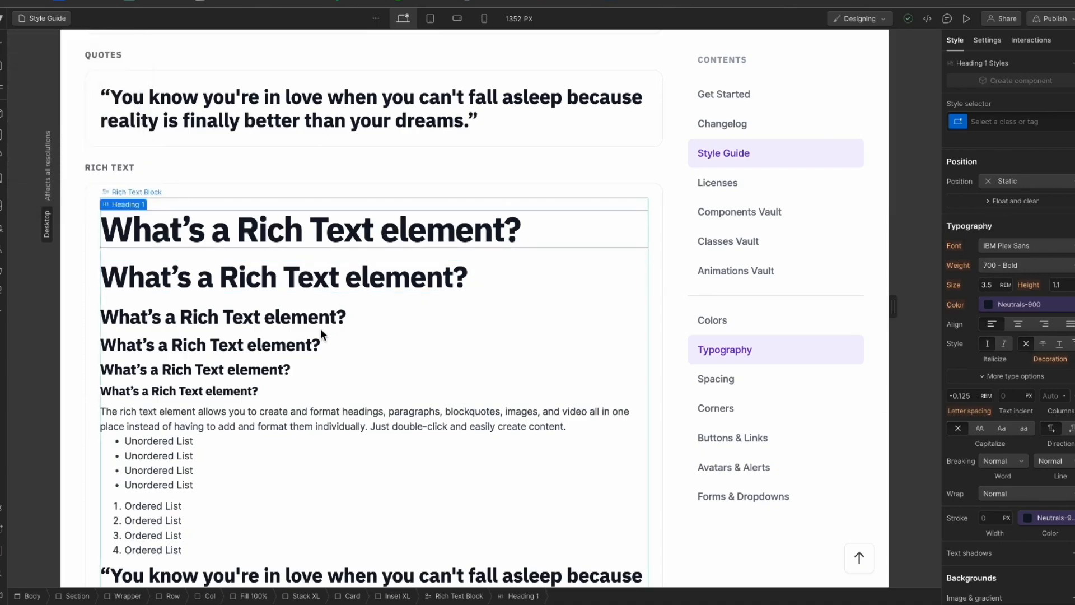
click(302, 277)
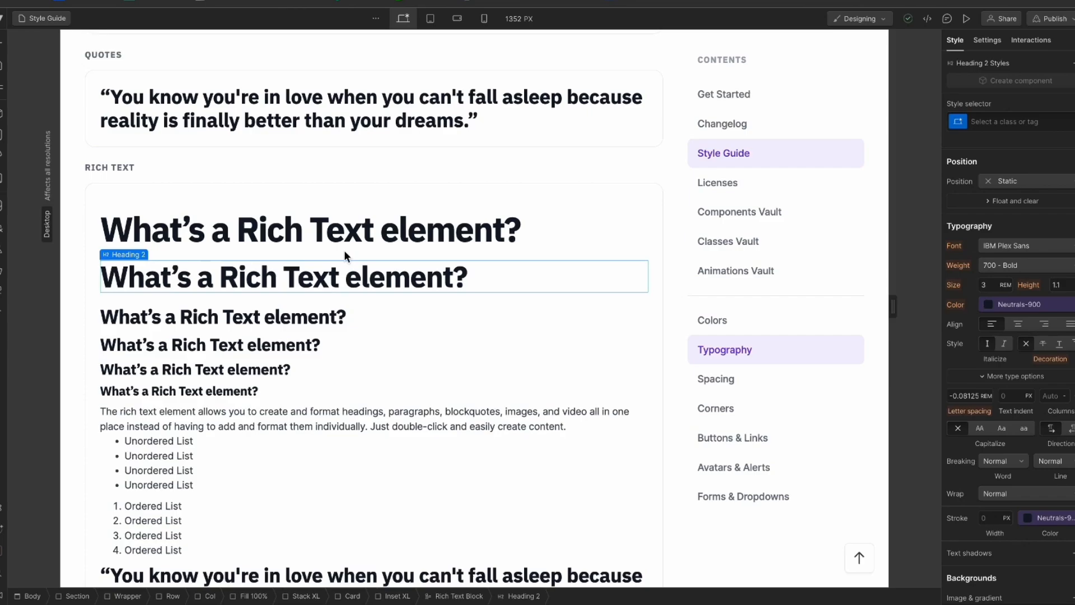
click(430, 18)
scroll(453, 330, down, 10)
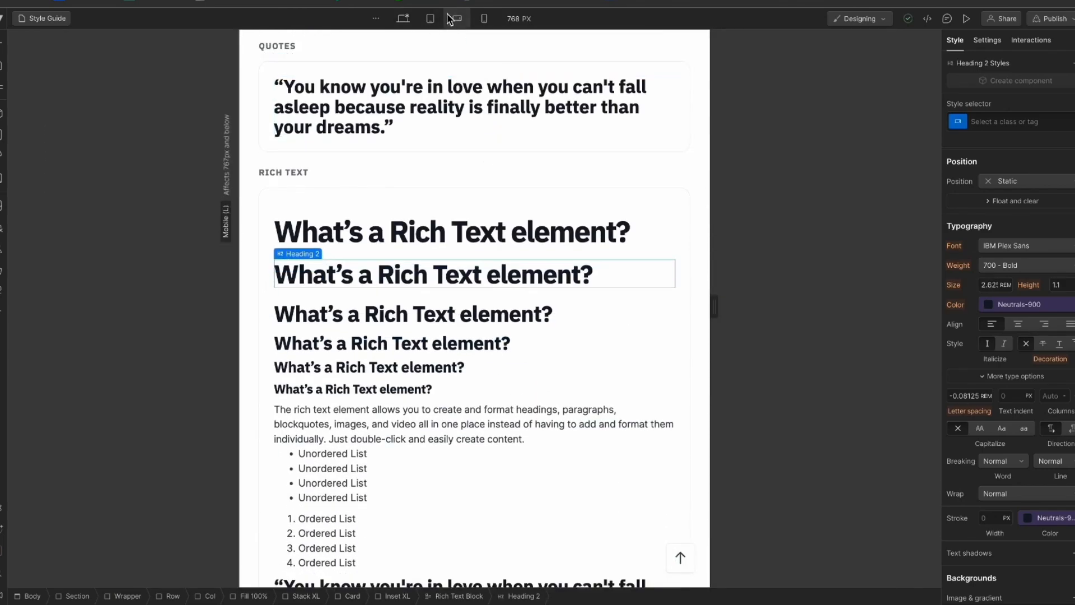
click(456, 18)
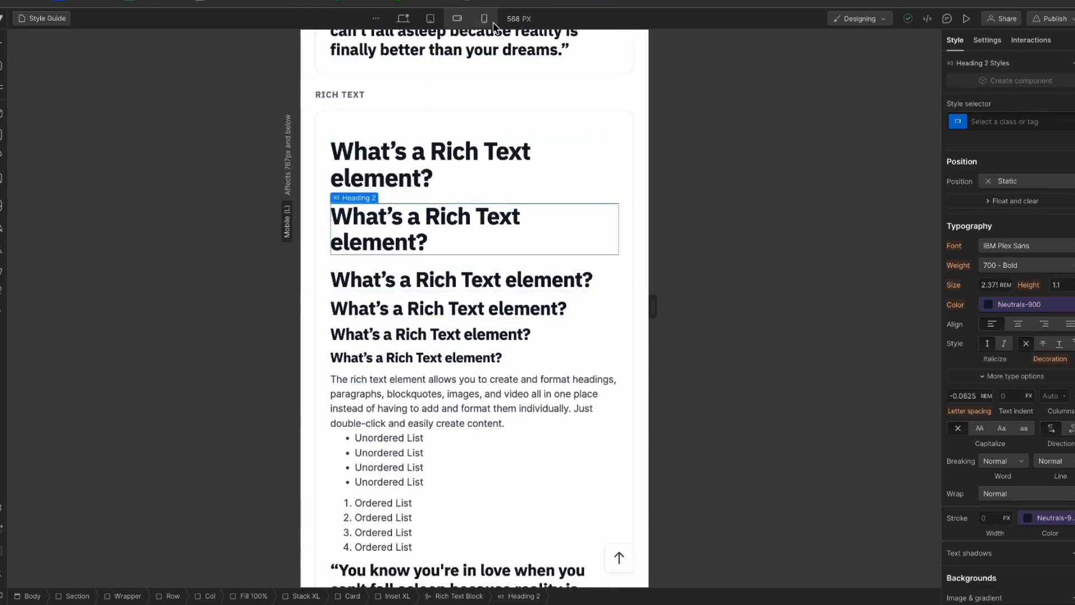
click(403, 18)
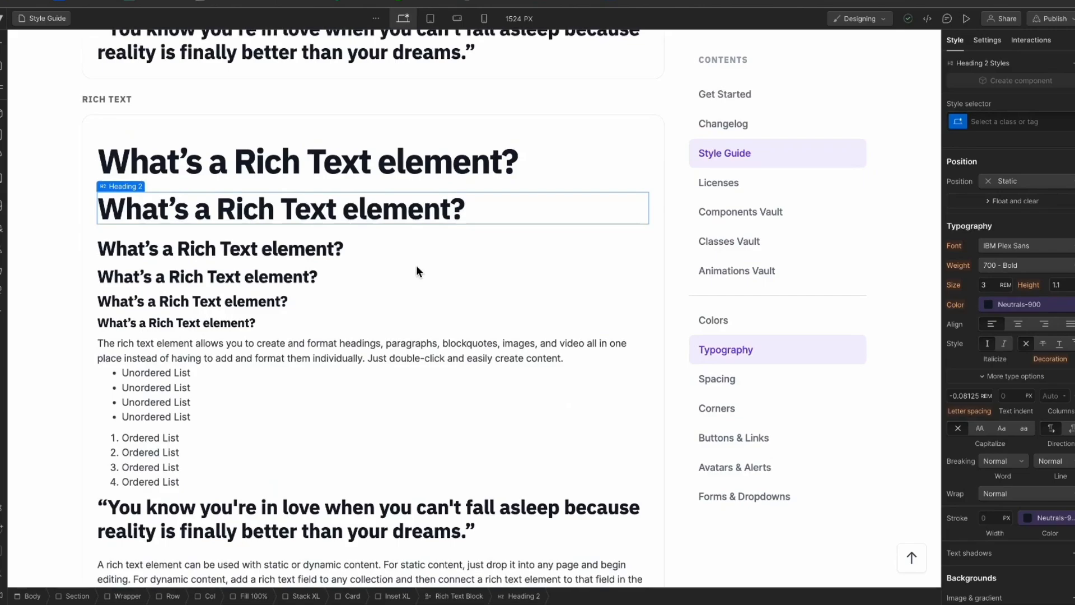
- Compare the typography of the Headline L and Headline XL classes with the rich text Heading 1
scroll(416, 295, up, 15)
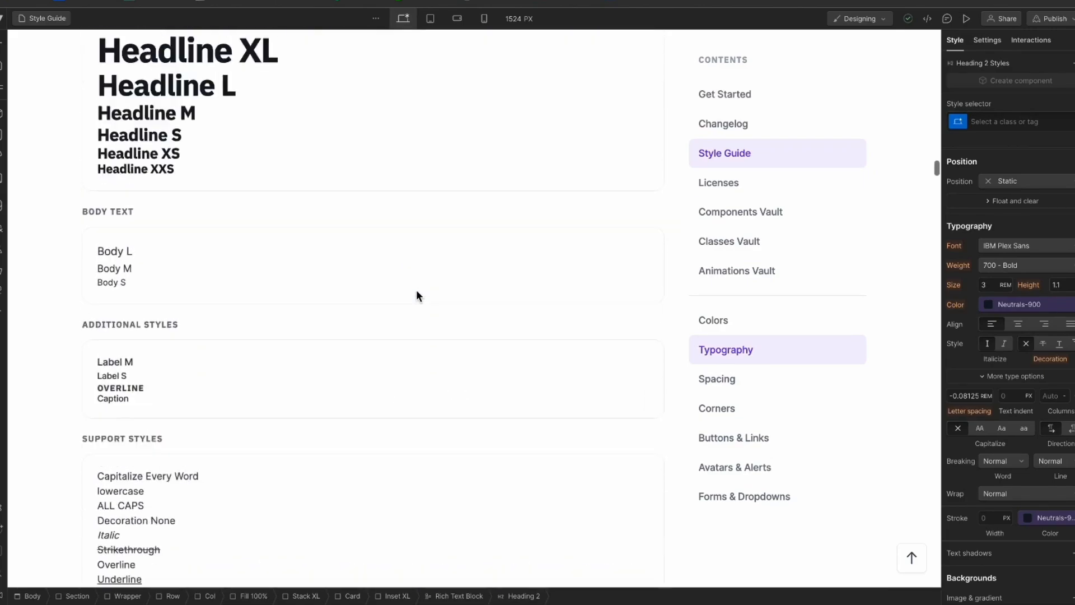
click(284, 267)
click(264, 285)
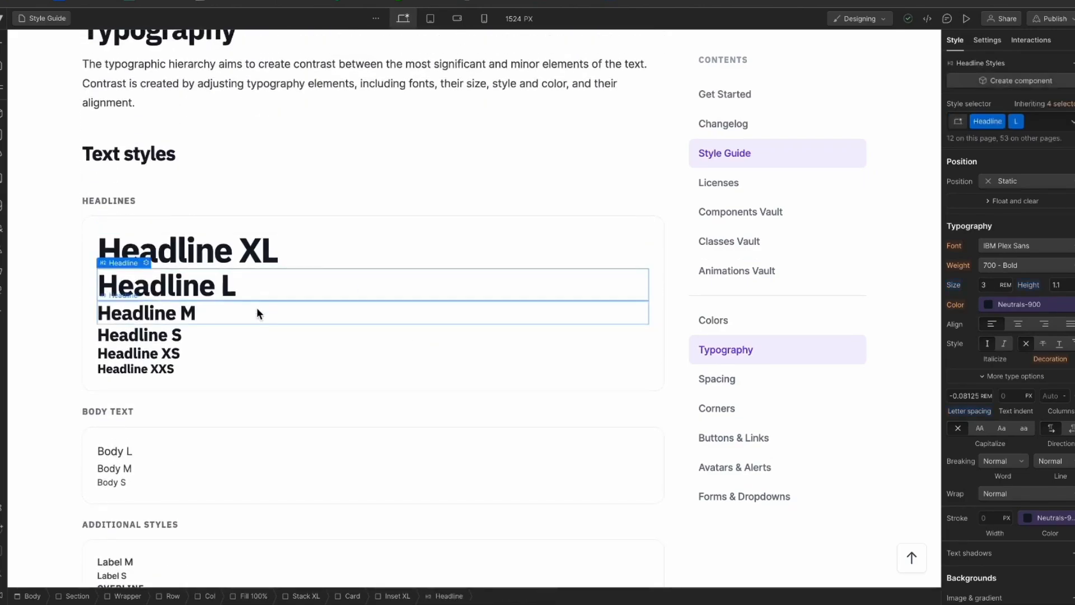
click(250, 271)
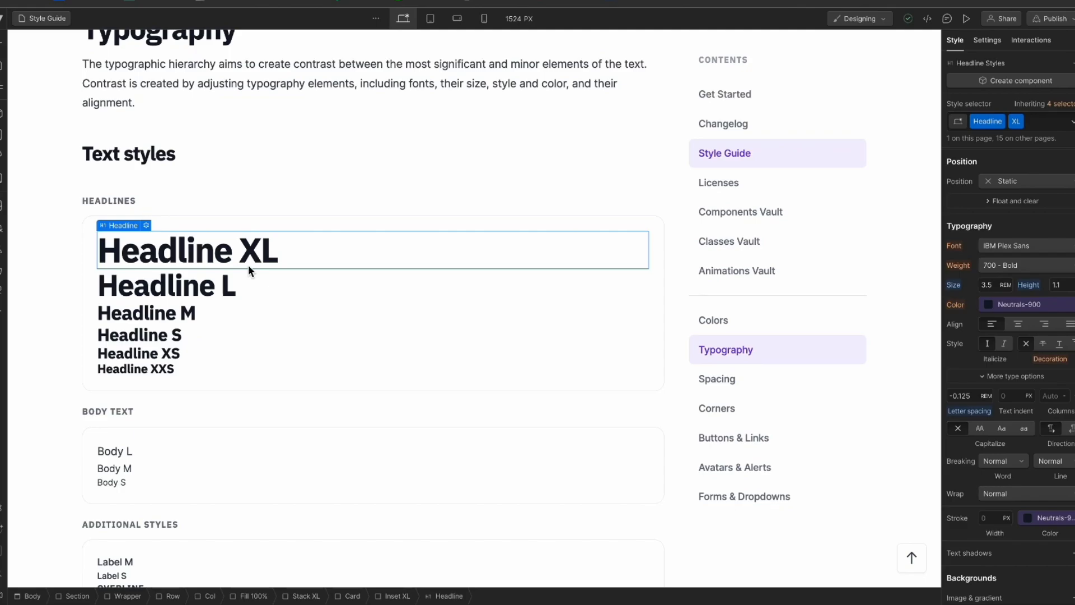
scroll(248, 265, down, 10)
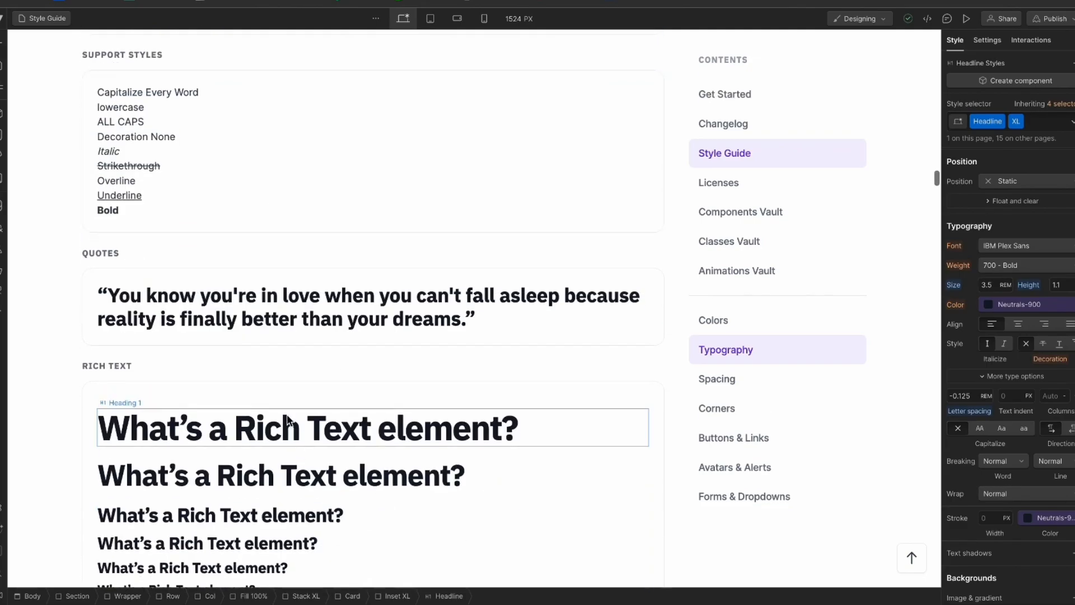
click(286, 428)
scroll(409, 262, up, 2)
scroll(410, 261, up, 6)
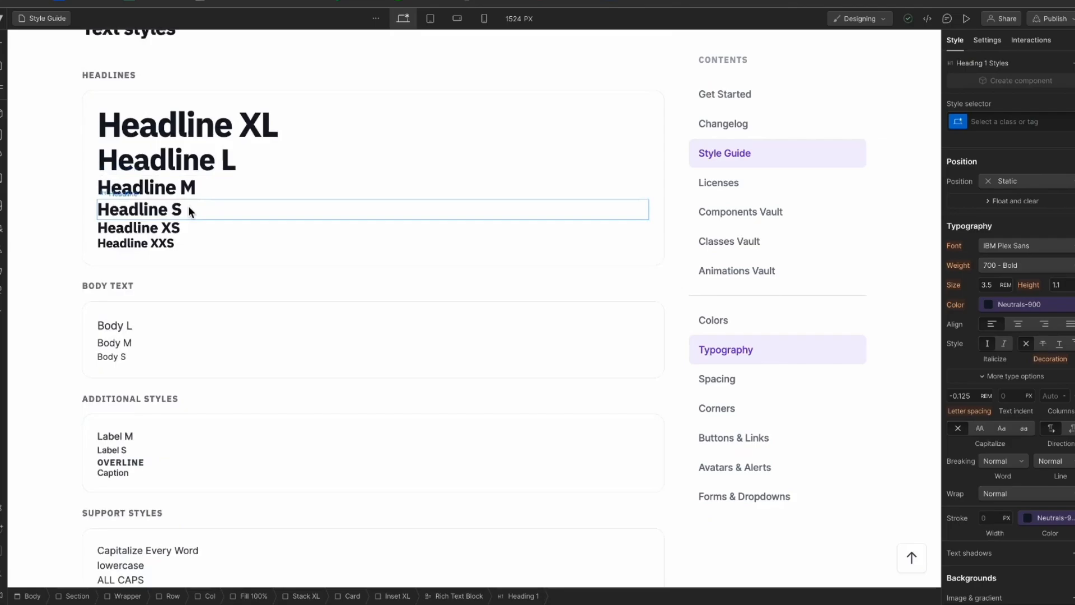
scroll(246, 213, down, 7)
scroll(331, 468, up, 8)
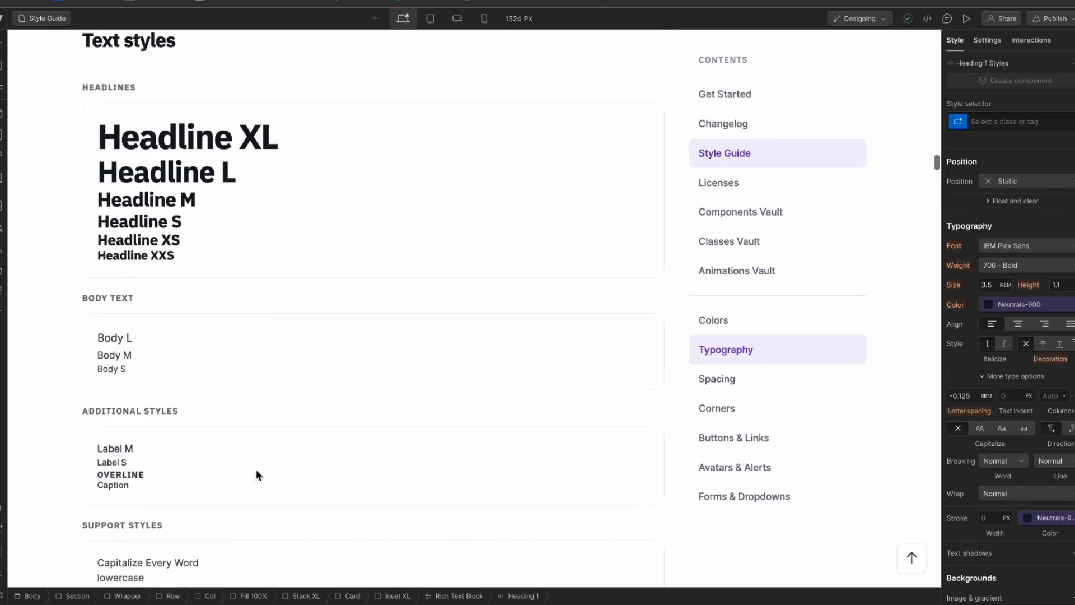
- Inspect the Headline S and Headline L class styles and switch to the Headlines specifications in Figma
click(219, 226)
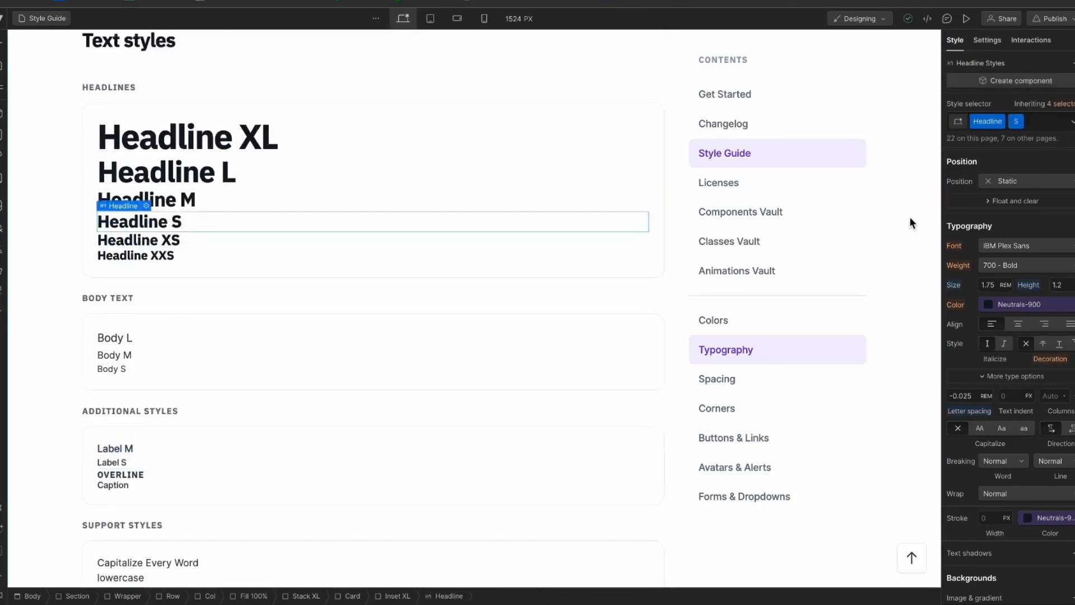
click(290, 173)
scroll(290, 173, up, 1)
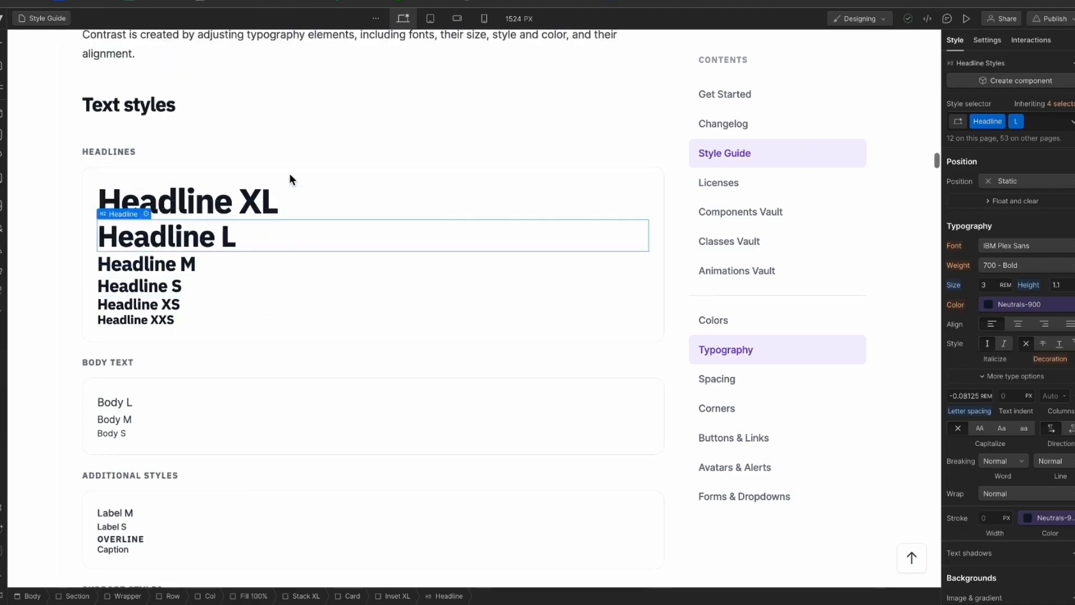
scroll(290, 175, down, 1)
key(ctrl+Tab)
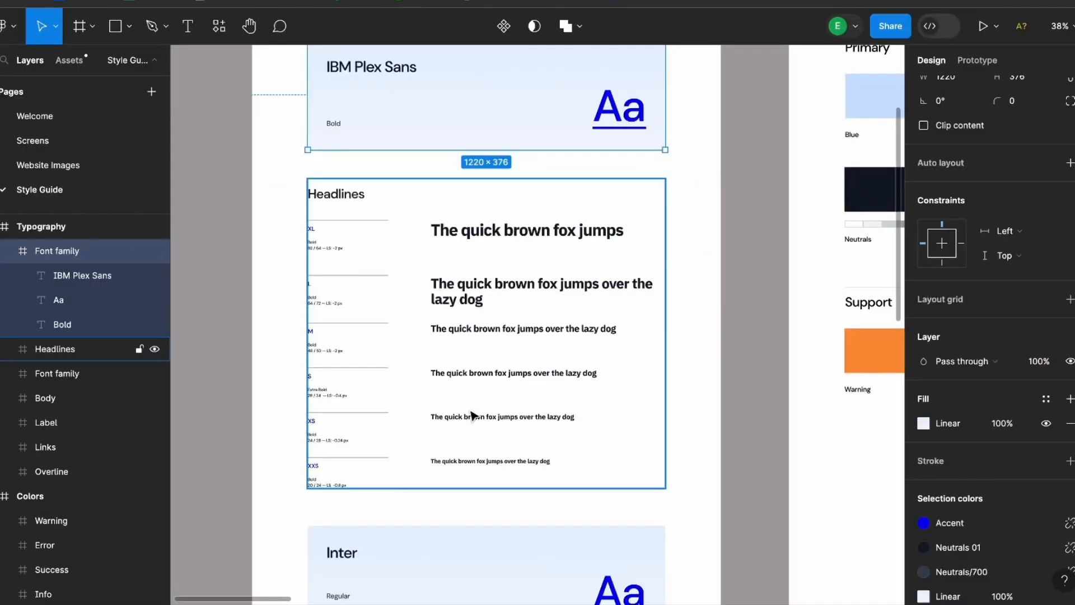
- Compare the Headlines size, line height and letter spacing specifications in Figma with the headline classes in Webflow
scroll(319, 274, up, 3)
scroll(409, 334, down, 2)
scroll(408, 336, down, 3)
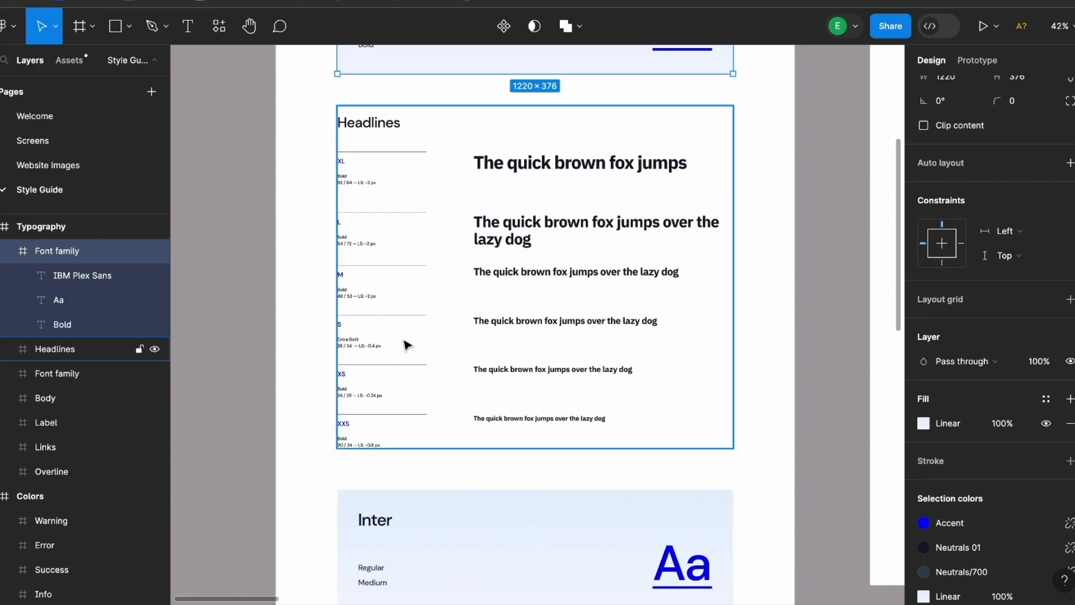
key(ctrl+Tab)
scroll(282, 251, down, 1)
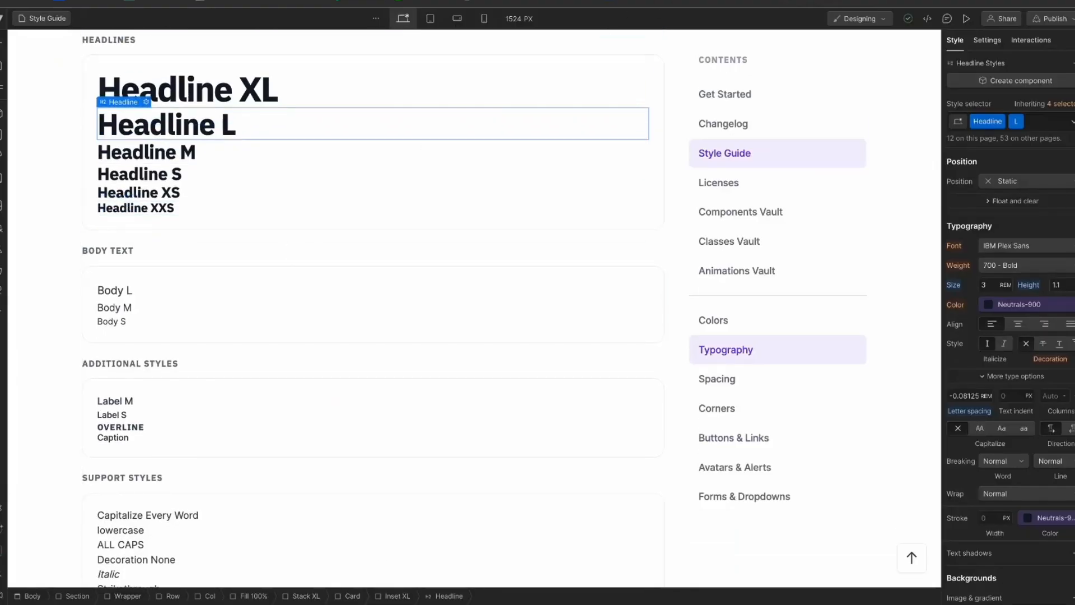
key(ctrl+Tab)
scroll(360, 178, up, 3)
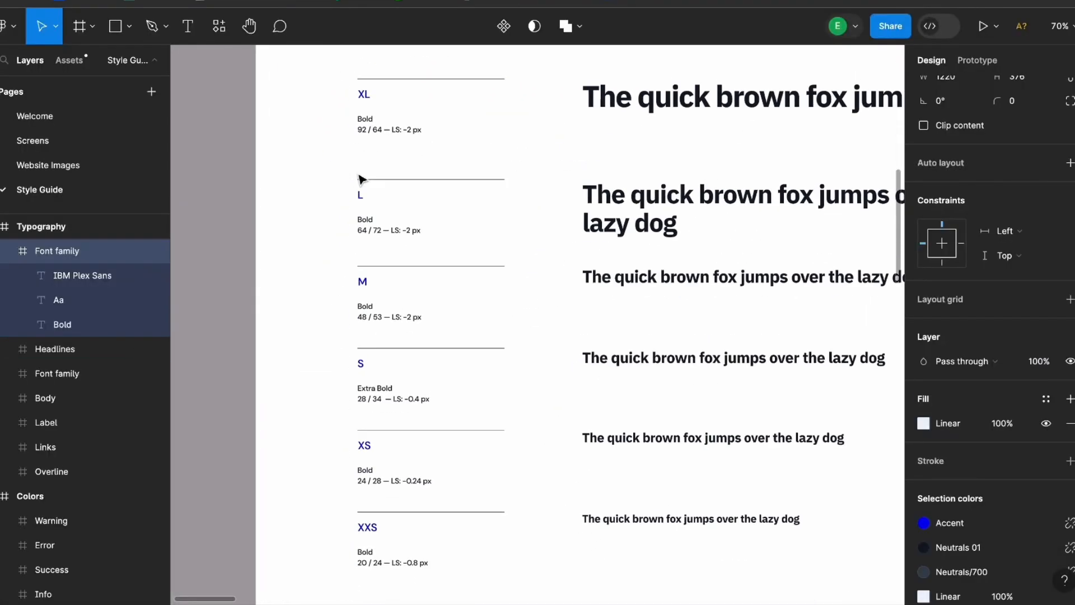
scroll(360, 178, down, 1)
key(ctrl+Tab)
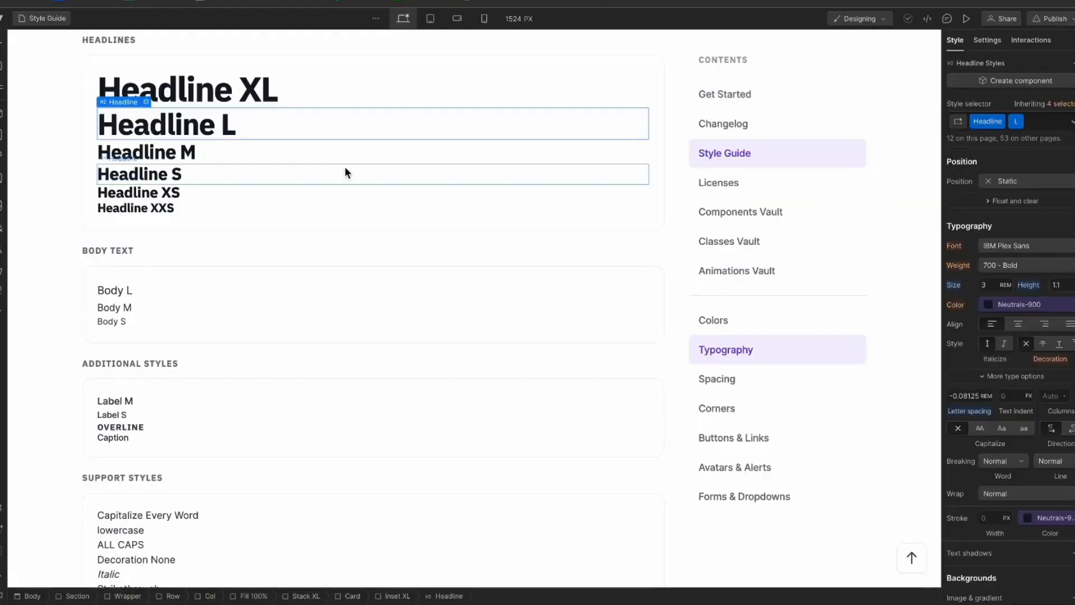
- Set the Headline XL class's font size to 5 rem on the desktop breakpoint
scroll(347, 173, up, 1)
click(348, 168)
scroll(392, 177, up, 1)
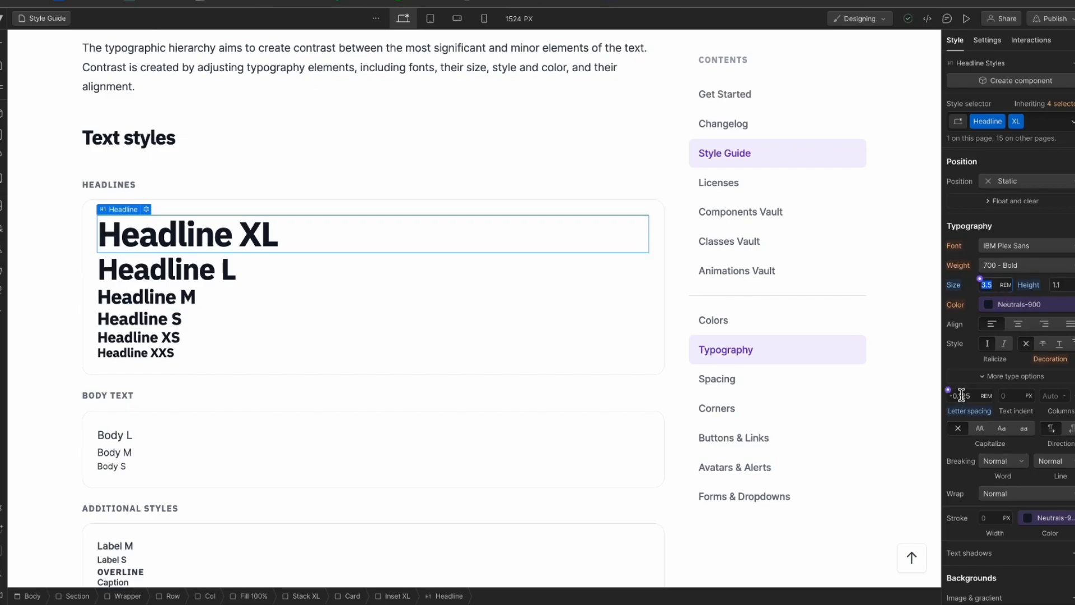
key(Return)
- Check the Headline XL class on the tablet breakpoint and return to the desktop breakpoint
click(430, 19)
scroll(432, 290, up, 5)
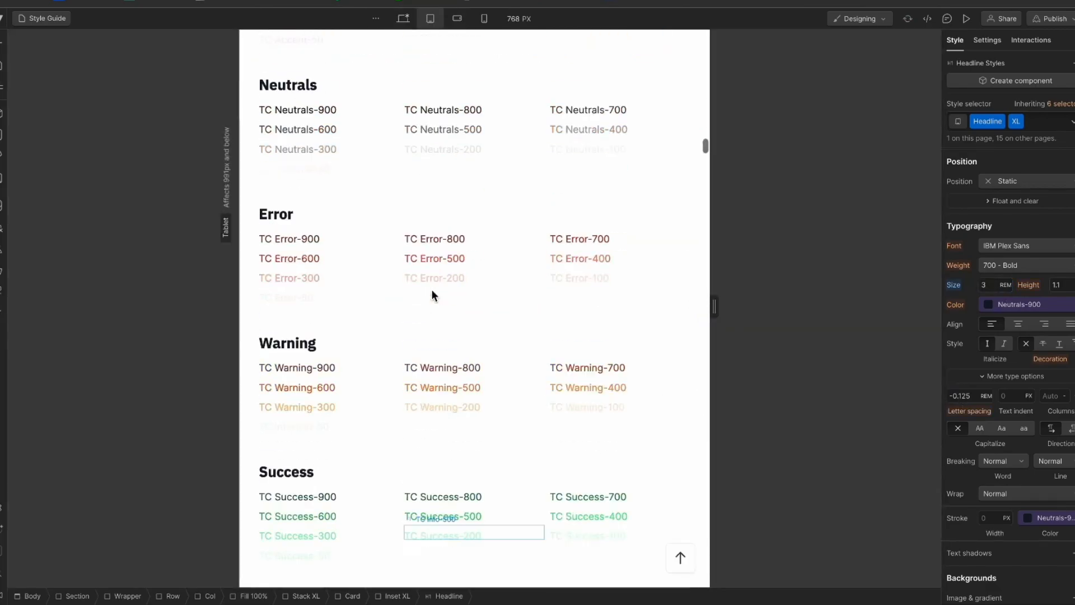
scroll(432, 292, up, 8)
scroll(432, 291, down, 12)
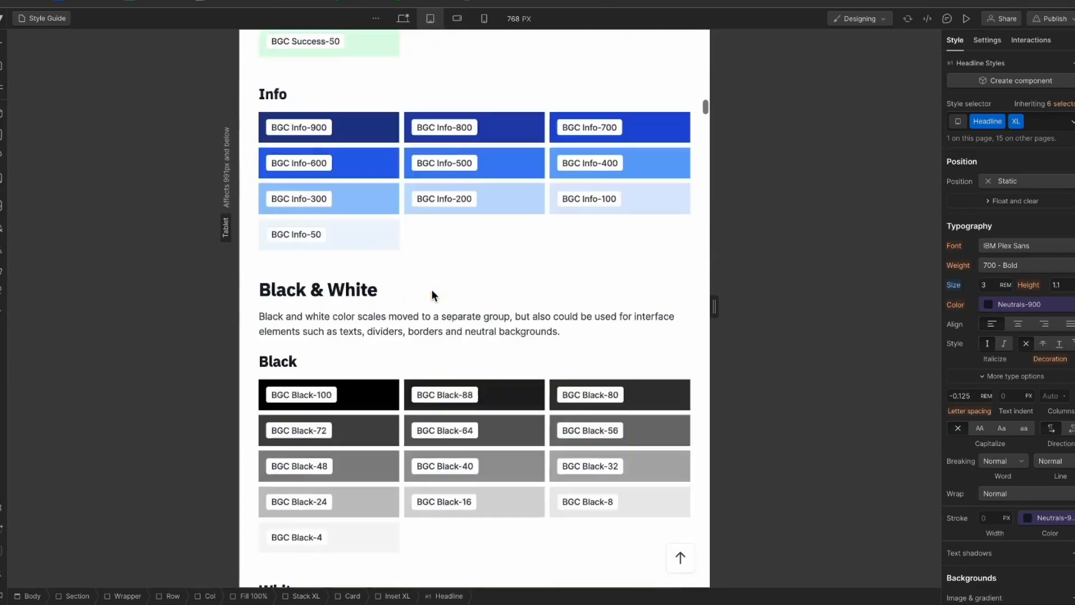
scroll(431, 289, down, 5)
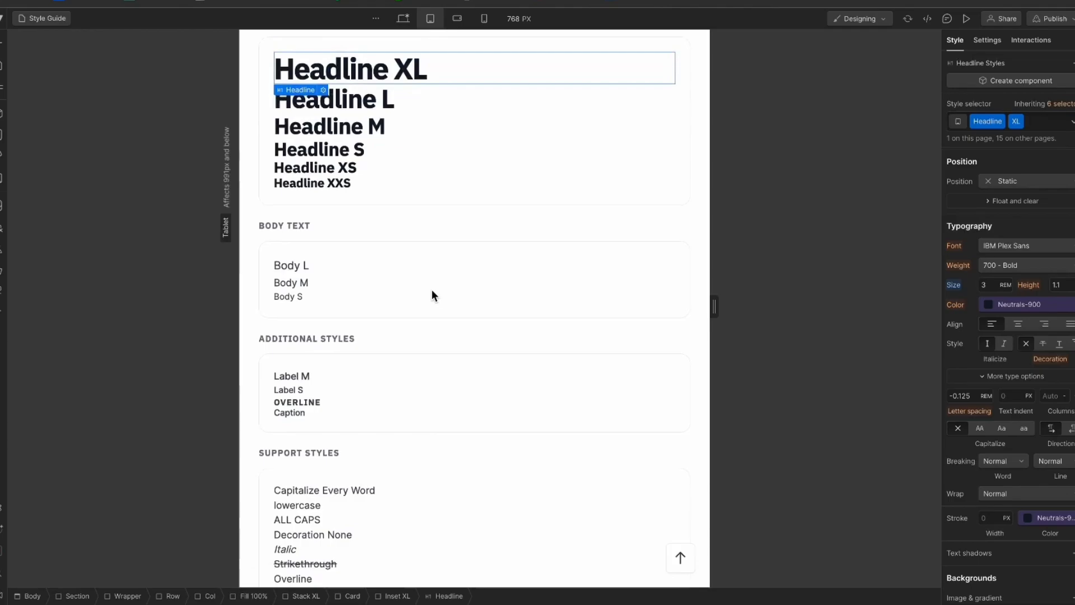
click(399, 22)
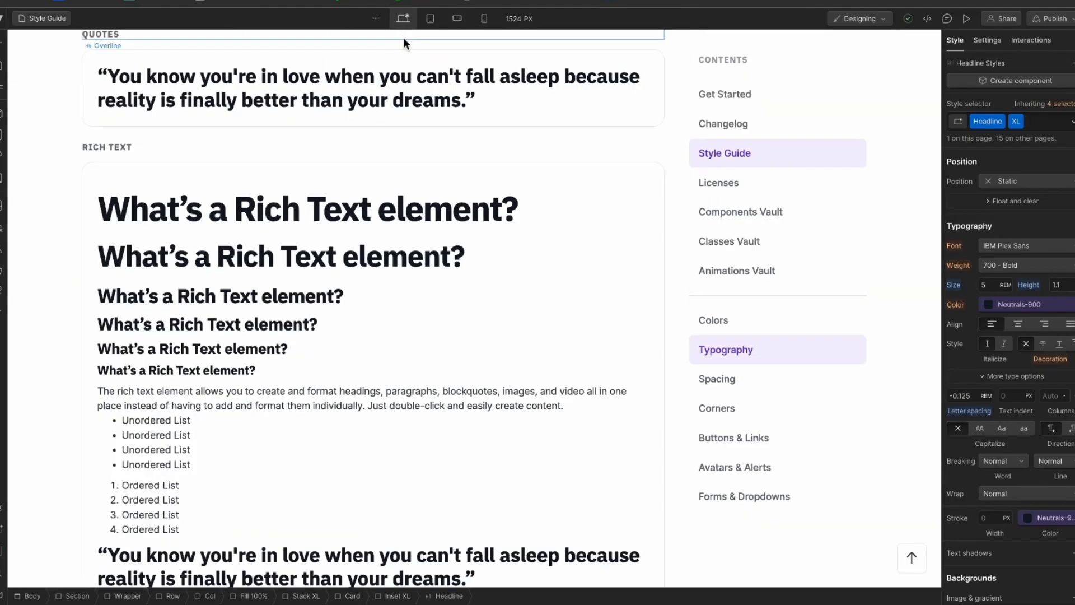
scroll(413, 312, up, 3)
scroll(313, 242, up, 6)
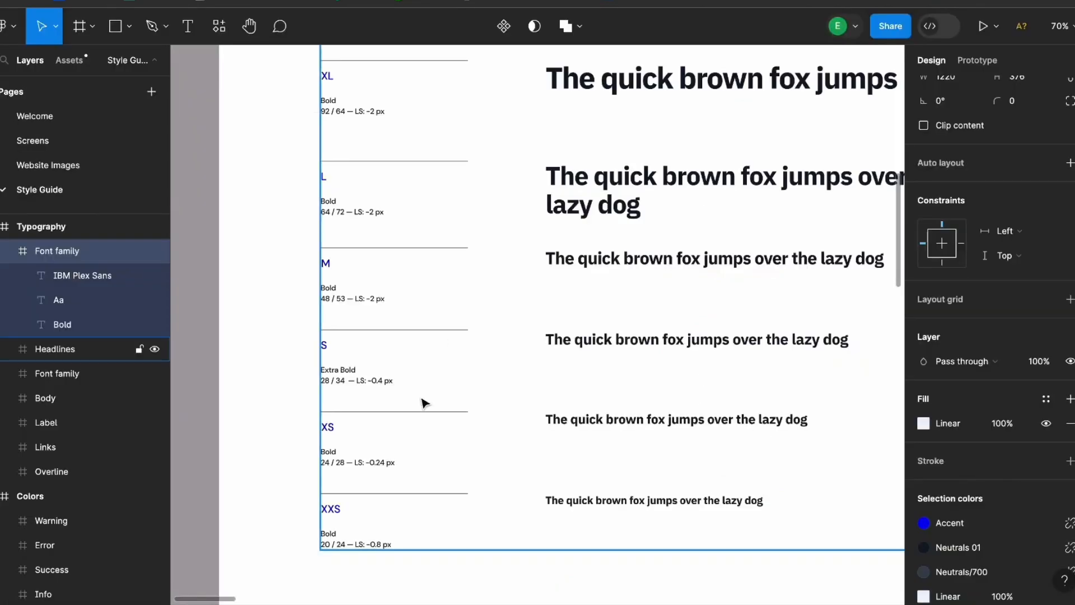
- Switch to Figma and review the Headlines, Body, Label, Links and Overline typography specifications
scroll(422, 403, down, 3)
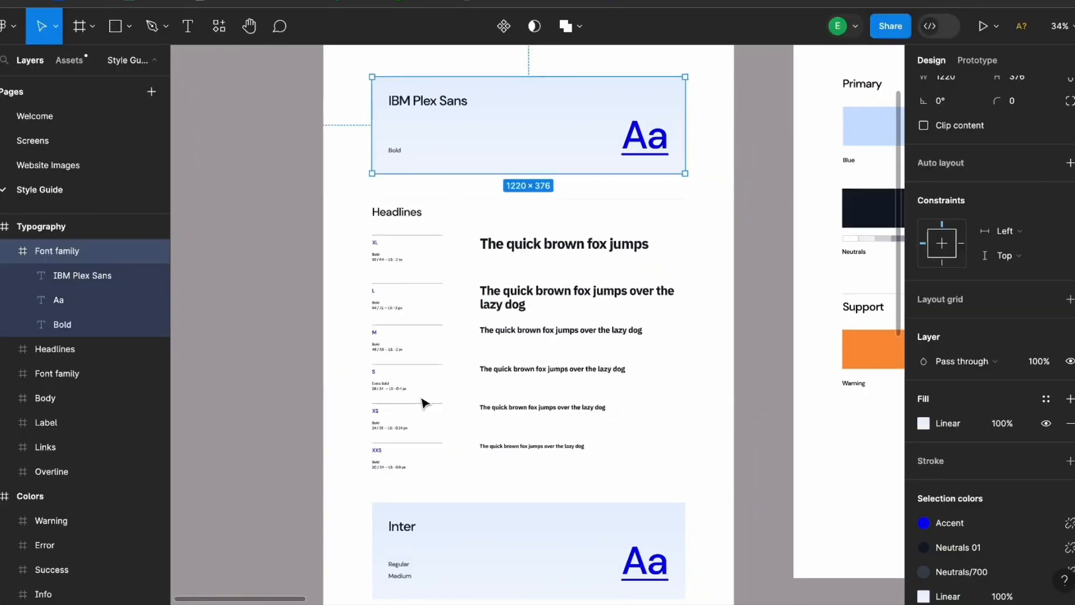
scroll(423, 403, down, 2)
scroll(424, 402, down, 3)
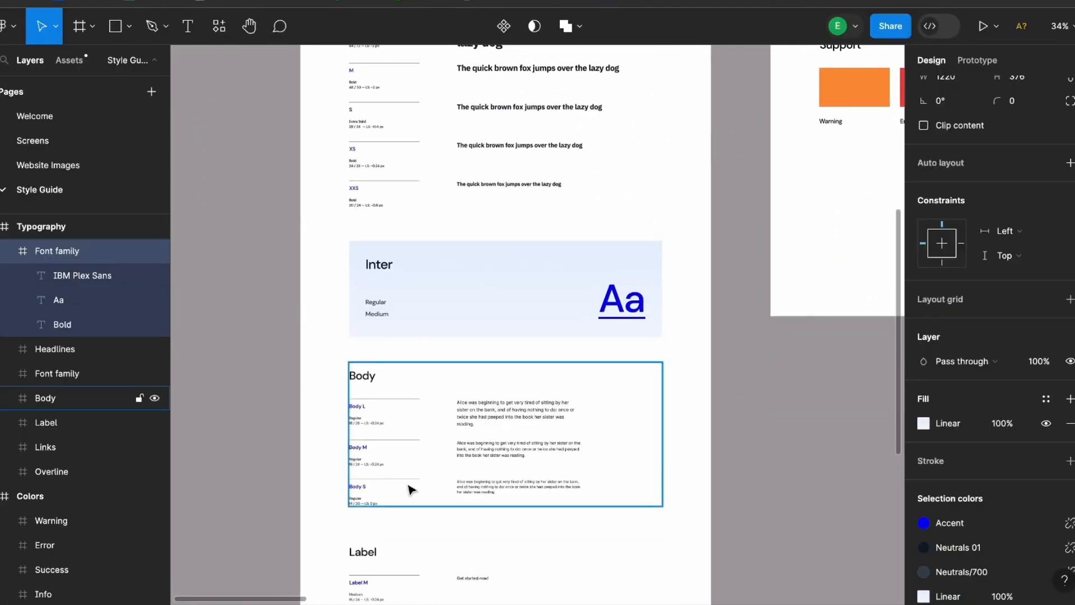
scroll(412, 490, down, 5)
scroll(412, 490, up, 2)
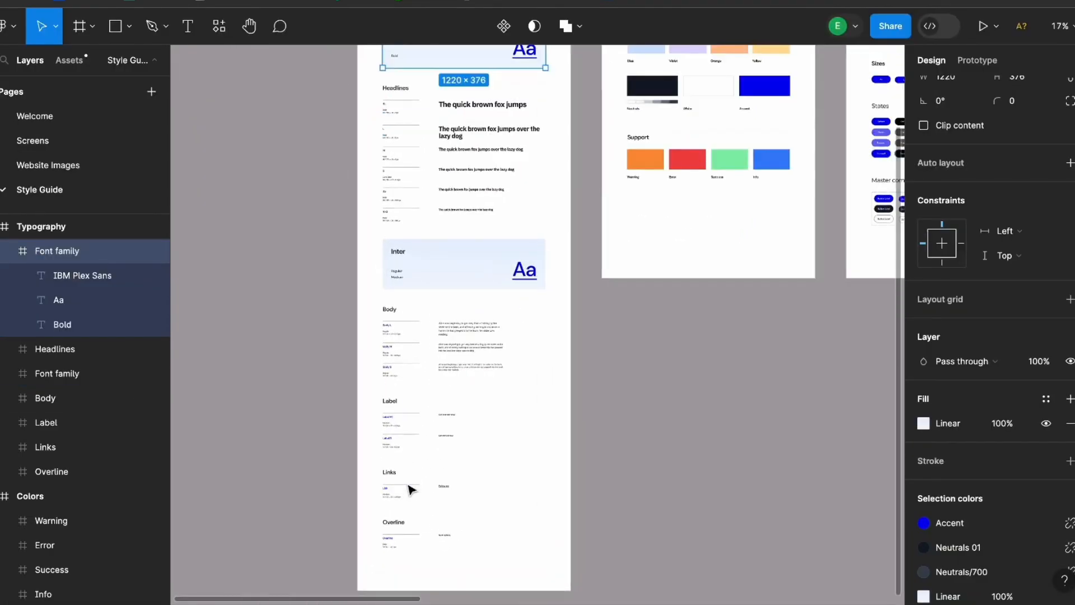